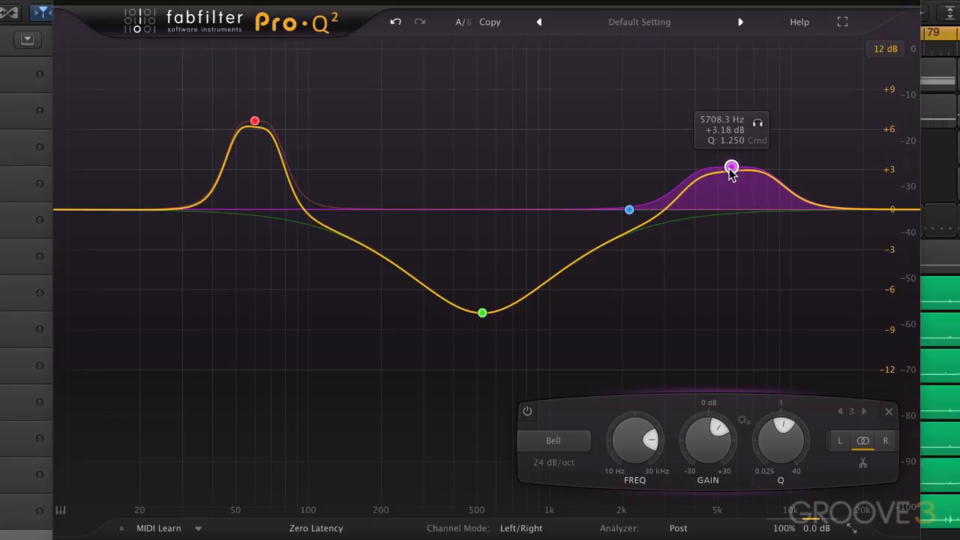
Try slopes of 48 dB/oct and 12 dB/oct on the purple high-frequency bell near 5.7 kHz.
{"action": "right_click", "coordinate": [731, 168]}
{"action": "mouse_move", "coordinate": [766, 211]}
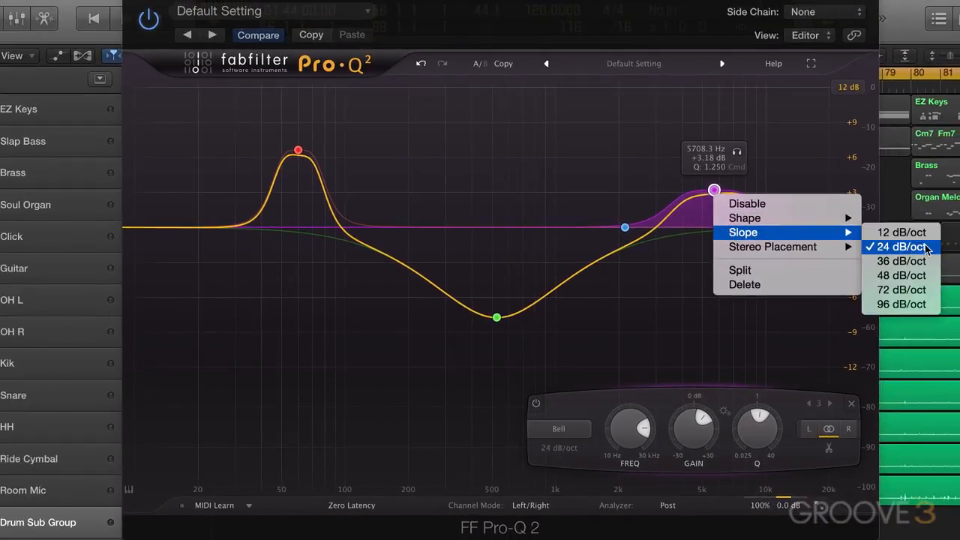
{"action": "left_click", "coordinate": [897, 276]}
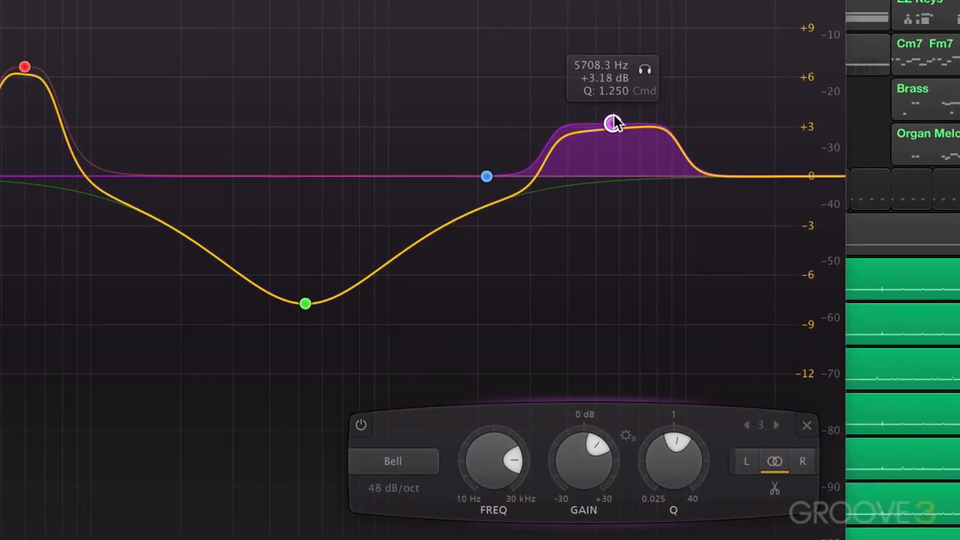
{"action": "right_click", "coordinate": [613, 124]}
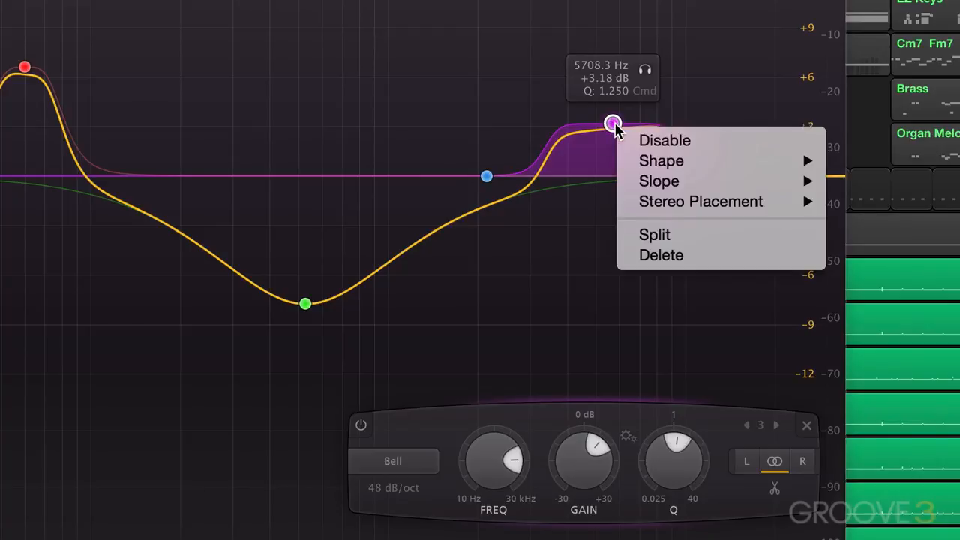
{"action": "mouse_move", "coordinate": [648, 180]}
{"action": "left_click", "coordinate": [874, 189]}
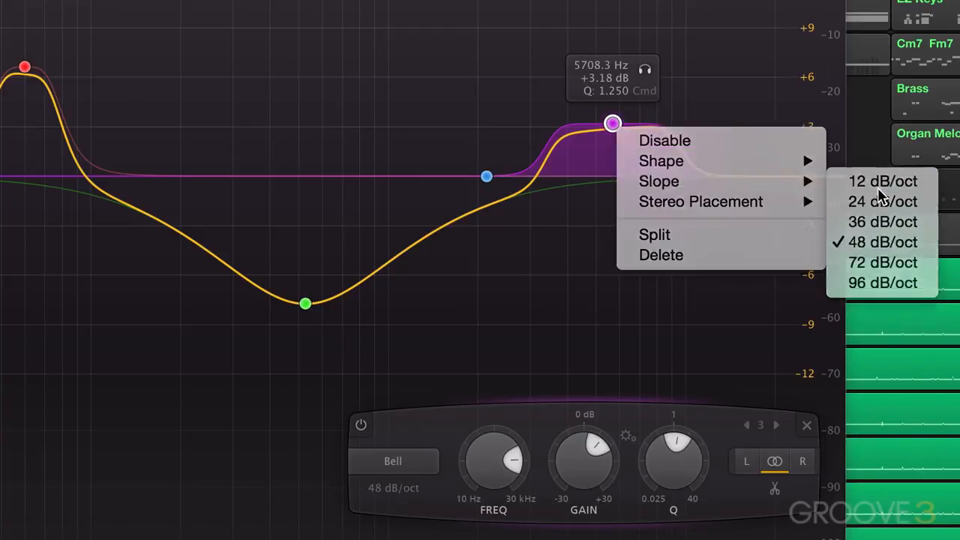
Set the purple high-frequency bell's slope to 24 dB/oct.
{"action": "right_click", "coordinate": [612, 125]}
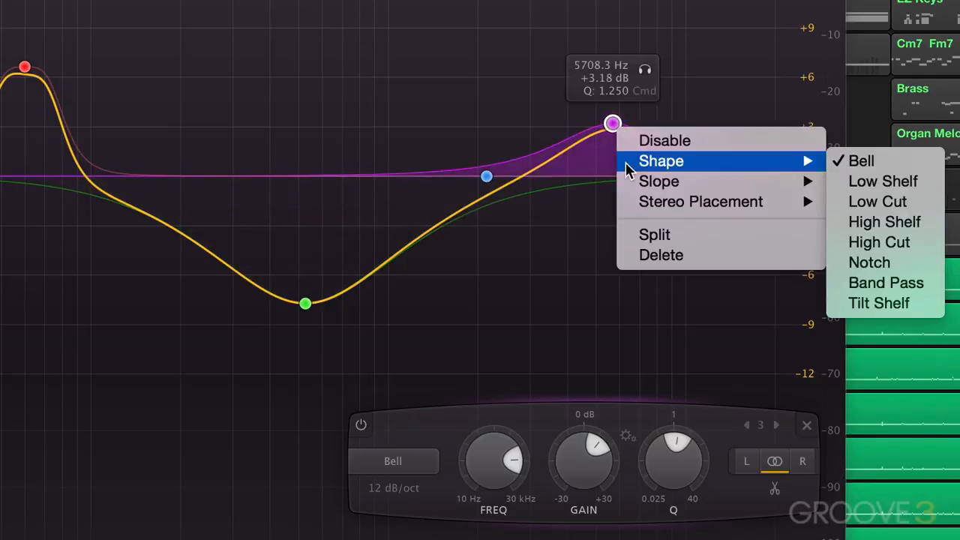
{"action": "mouse_move", "coordinate": [645, 180]}
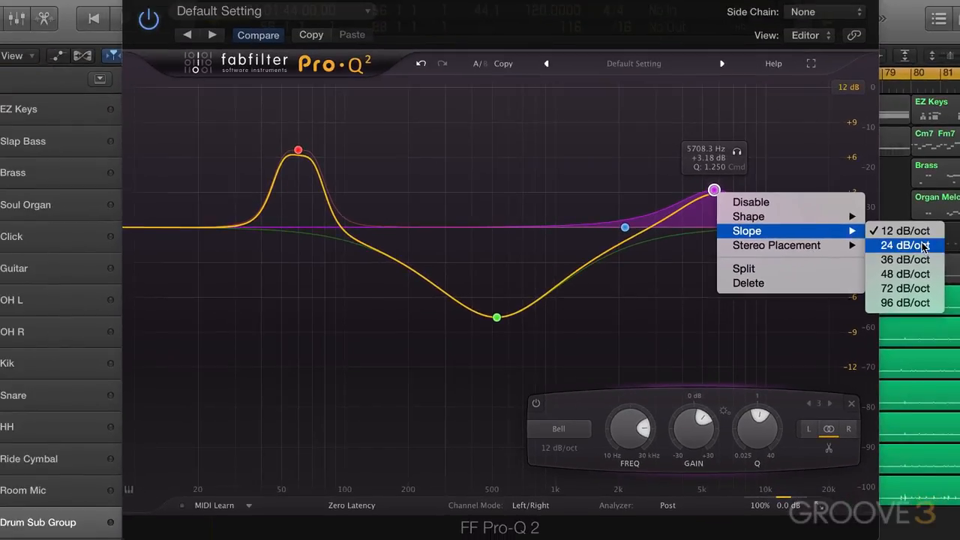
{"action": "left_click", "coordinate": [899, 234]}
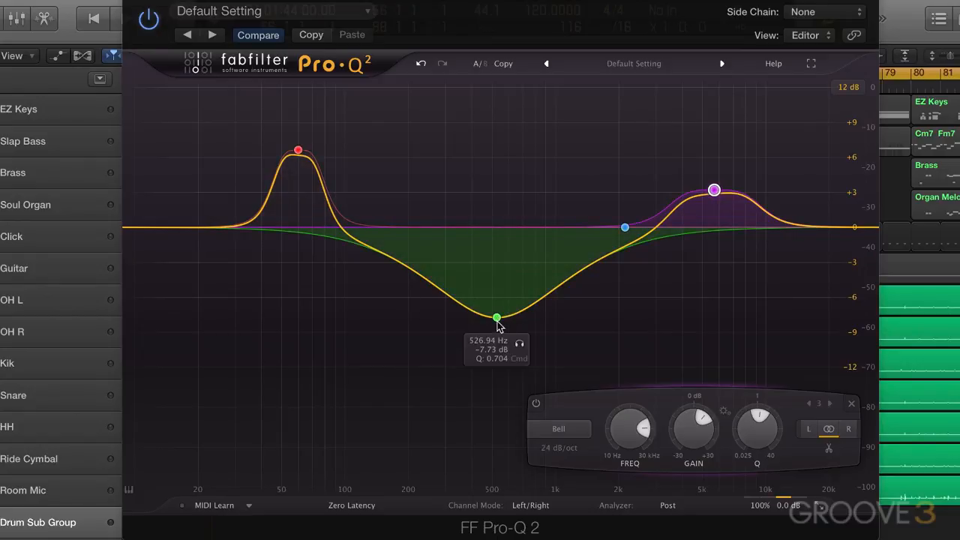
Inspect the output level controls and compare the drum playback with the equalizer plug-in bypassed and enabled.
{"action": "mouse_move", "coordinate": [769, 510]}
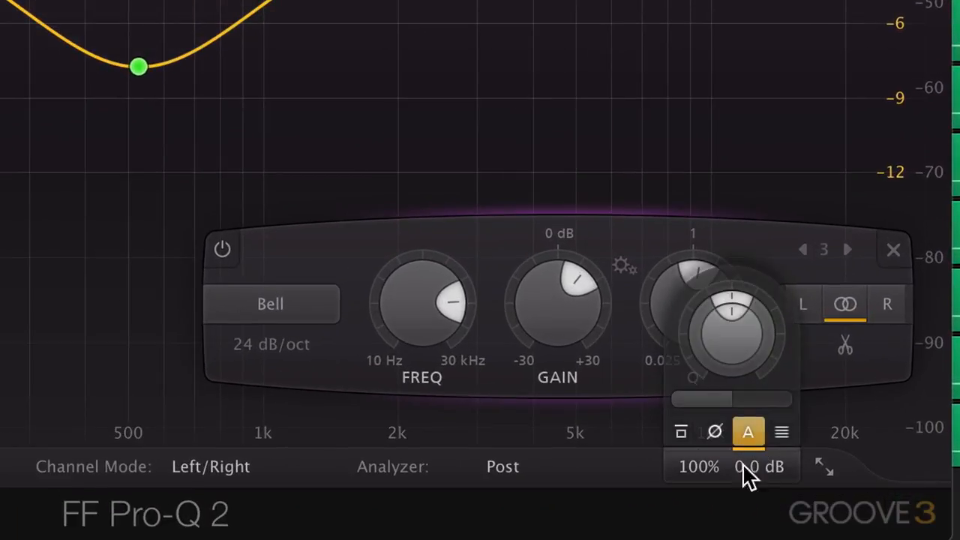
{"action": "mouse_move", "coordinate": [746, 469]}
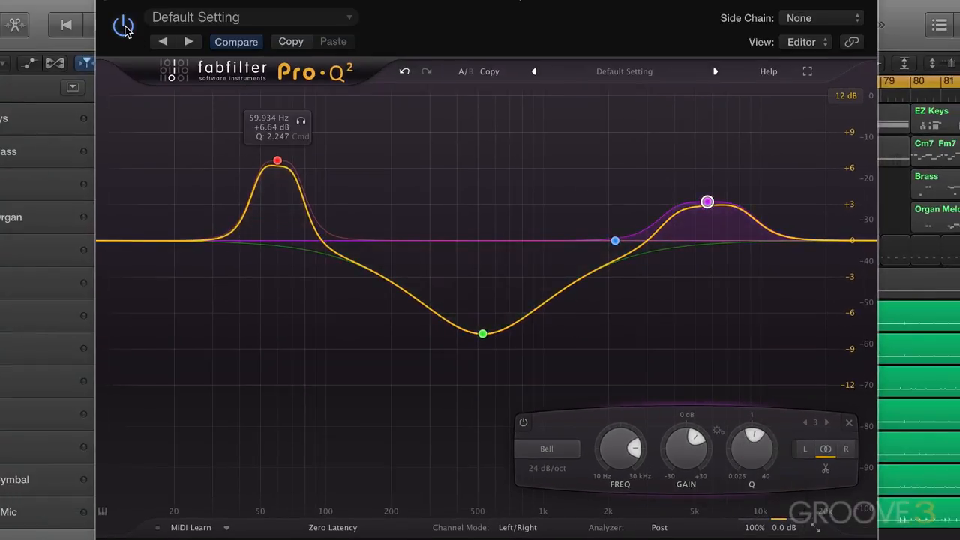
{"action": "left_click", "coordinate": [123, 27]}
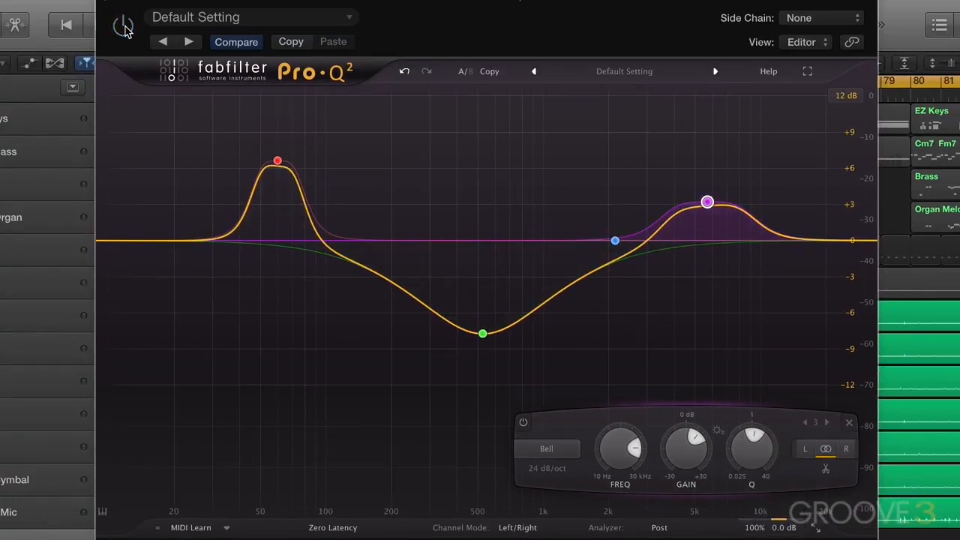
{"action": "key", "text": "space"}
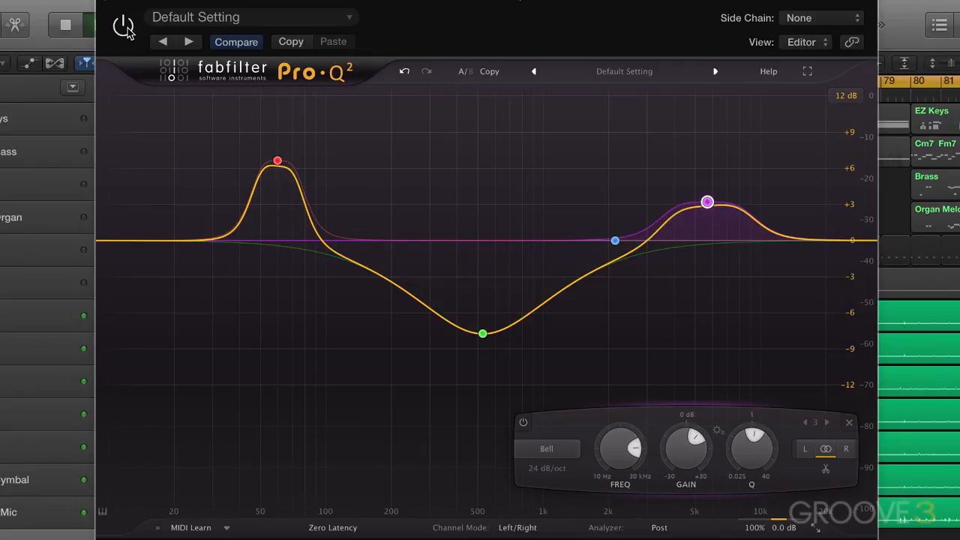
{"action": "left_click", "coordinate": [124, 27]}
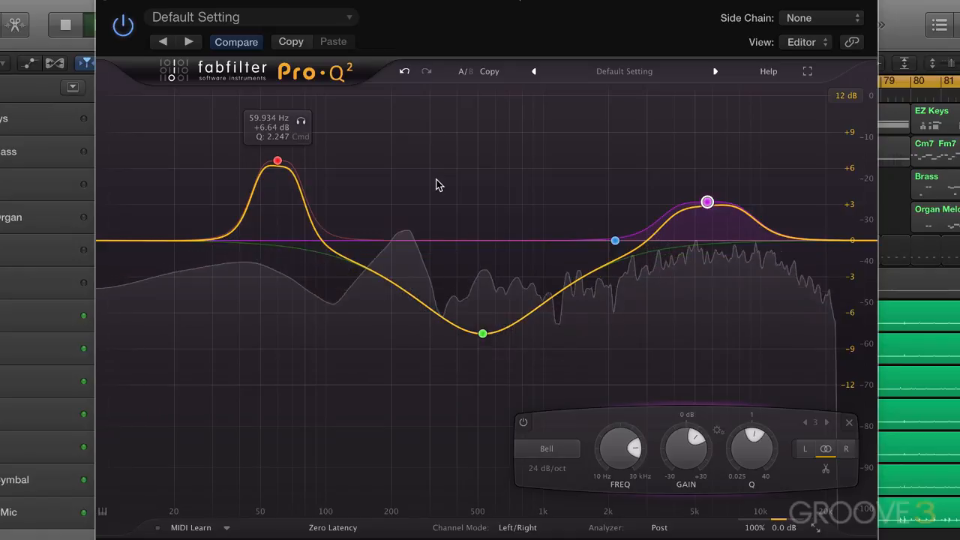
{"action": "key", "text": "space"}
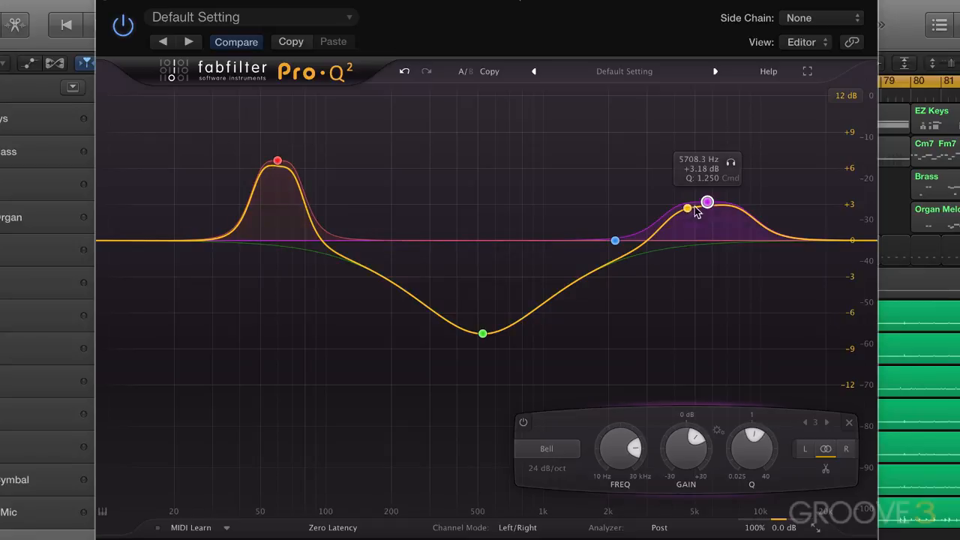
Try slopes of 36 dB/oct and 72 dB/oct on the green mid-range cut while the drums play.
{"action": "key", "text": "space"}
{"action": "right_click", "coordinate": [483, 336]}
{"action": "mouse_move", "coordinate": [581, 379]}
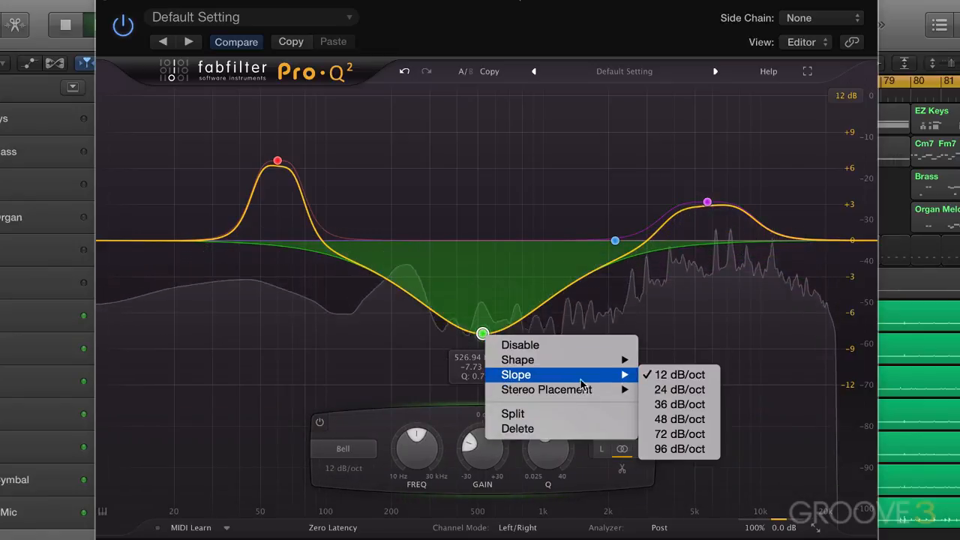
{"action": "left_click", "coordinate": [679, 405]}
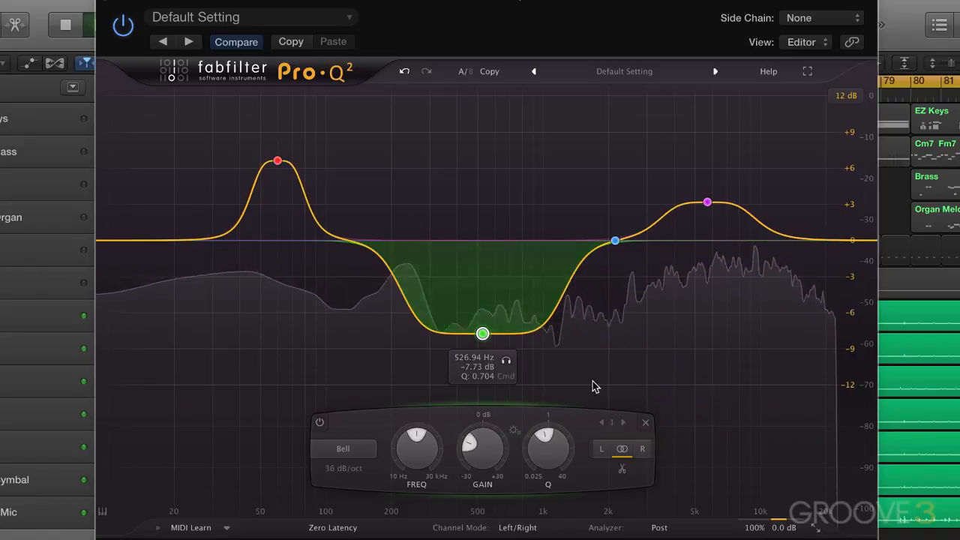
{"action": "right_click", "coordinate": [484, 336]}
{"action": "mouse_move", "coordinate": [525, 376]}
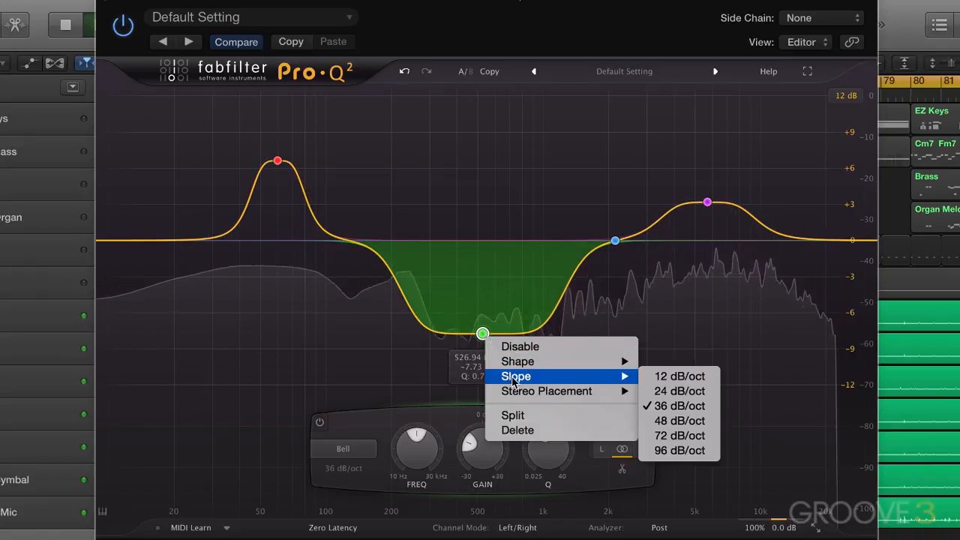
{"action": "left_click", "coordinate": [671, 436]}
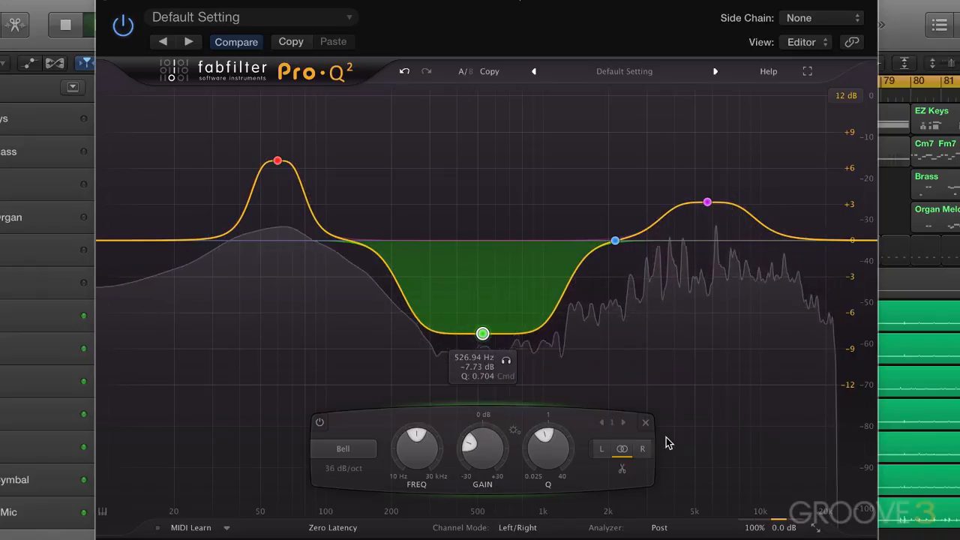
Set the green mid-range cut's slope to 12 dB/oct and stop playback.
{"action": "right_click", "coordinate": [481, 335]}
{"action": "mouse_move", "coordinate": [542, 373]}
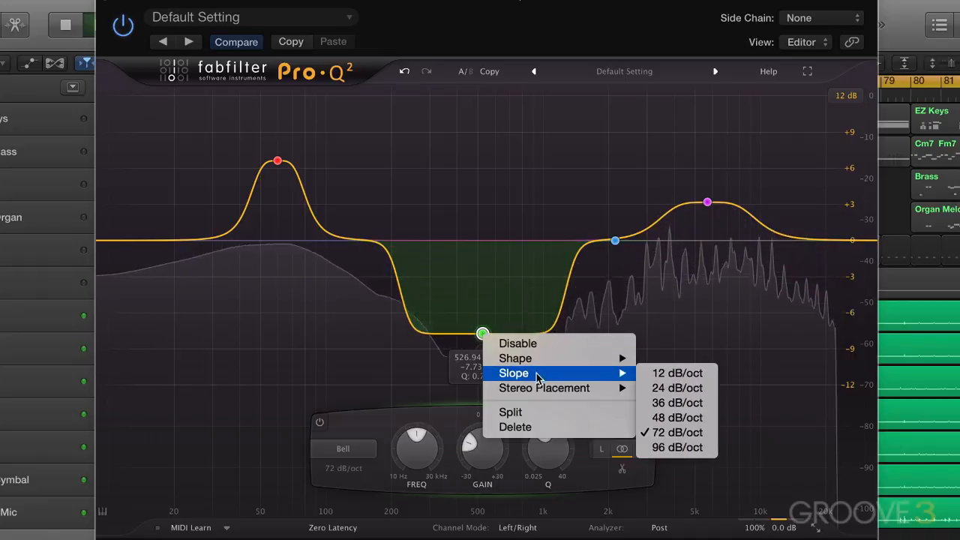
{"action": "left_click", "coordinate": [676, 373]}
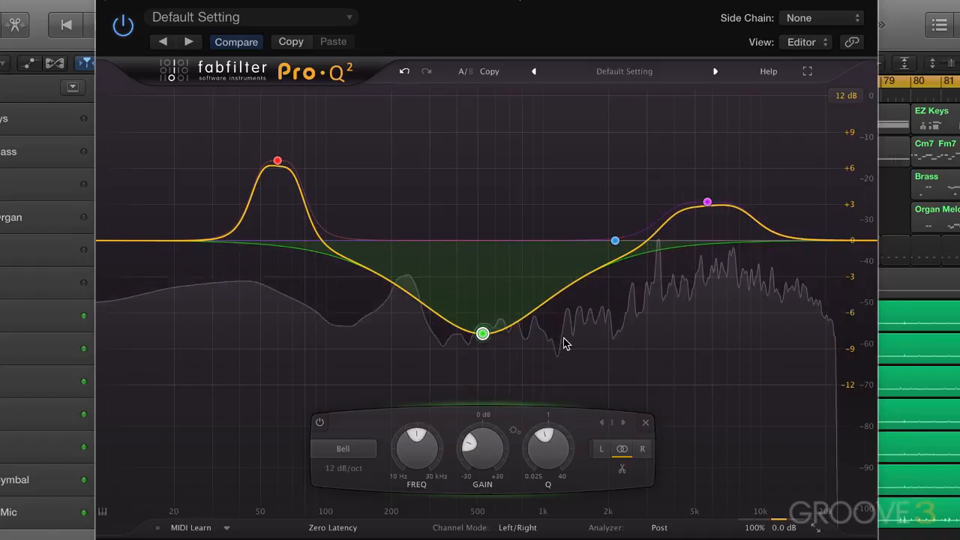
{"action": "key", "text": "space"}
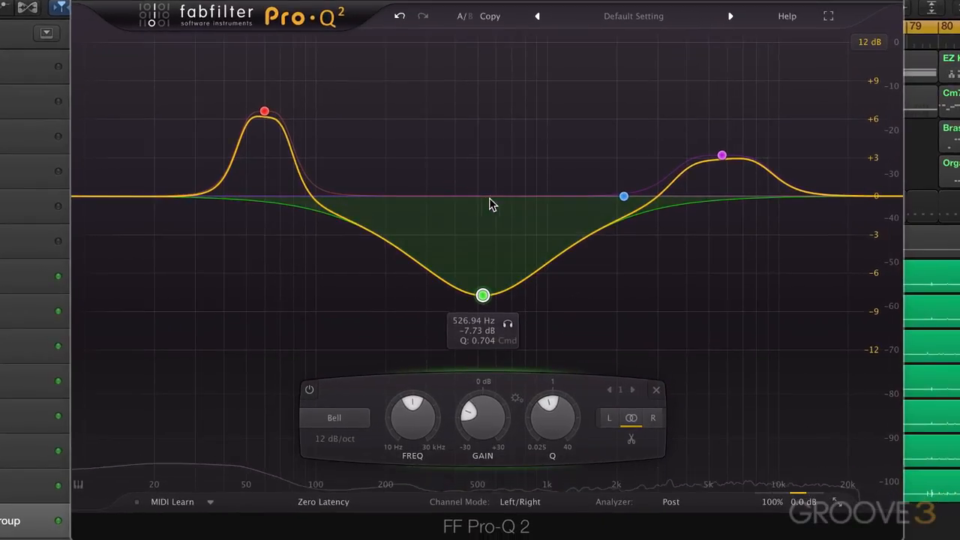
Raise the blue band to about +0.64 dB near 2090 Hz and change its shape to Tilt Shelf.
{"action": "left_click", "coordinate": [623, 197]}
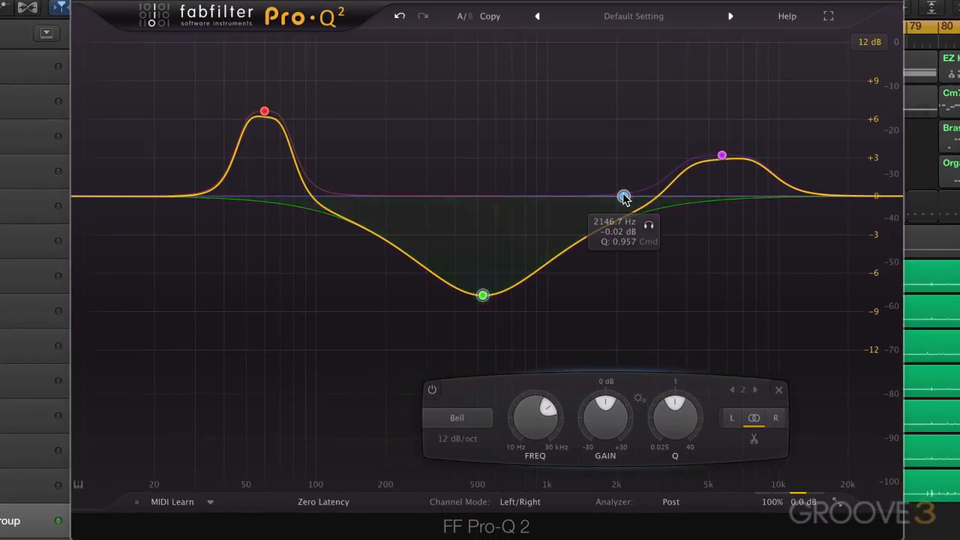
{"action": "left_click_drag", "start_coordinate": [623, 196], "coordinate": [620, 188]}
{"action": "right_click", "coordinate": [621, 187]}
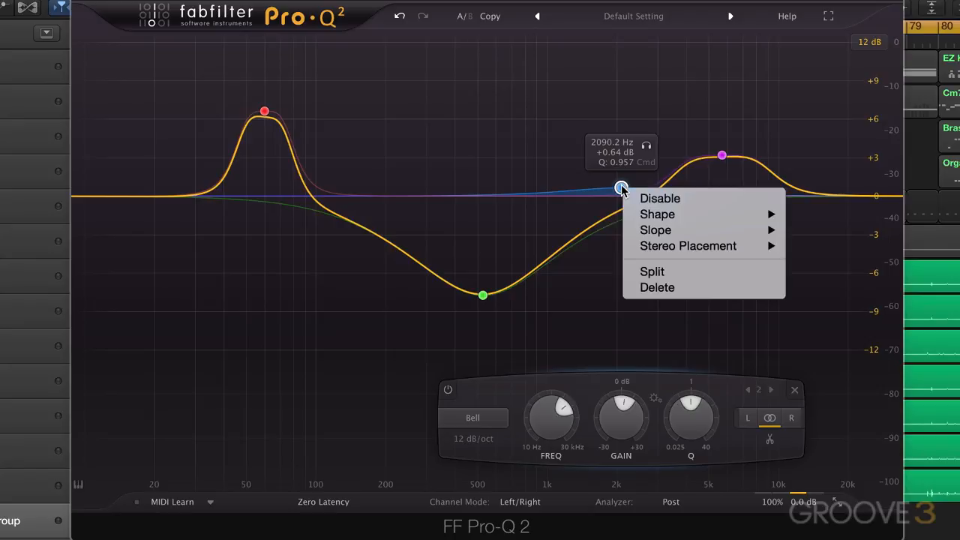
{"action": "mouse_move", "coordinate": [654, 216]}
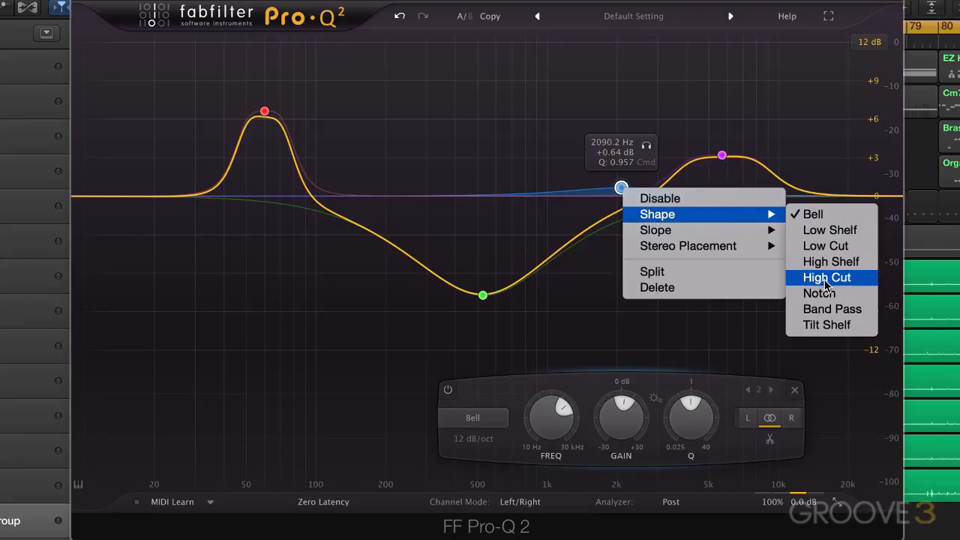
{"action": "left_click", "coordinate": [825, 326]}
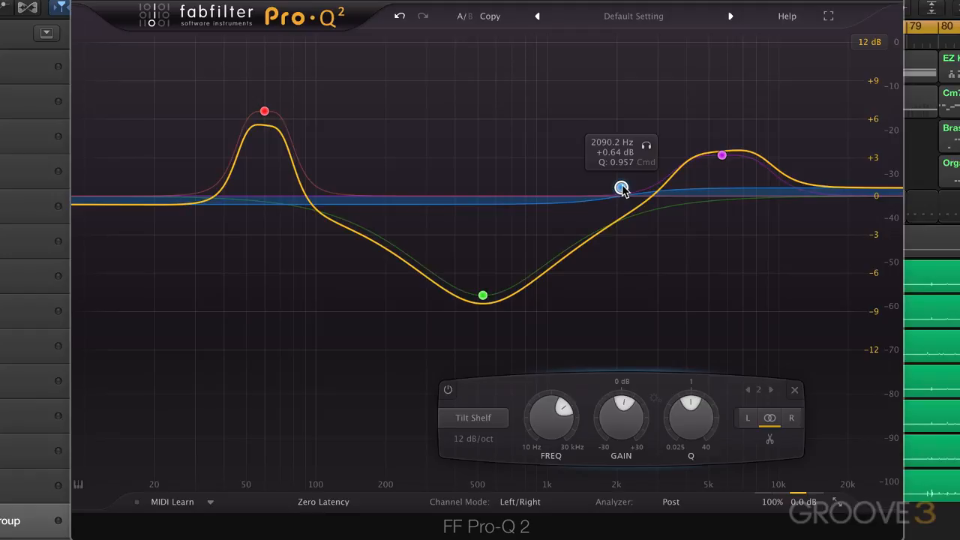
Start playback and adjust the blue tilt shelf to about +2.38 dB near 1922 Hz.
{"action": "left_click_drag", "start_coordinate": [621, 186], "coordinate": [612, 159]}
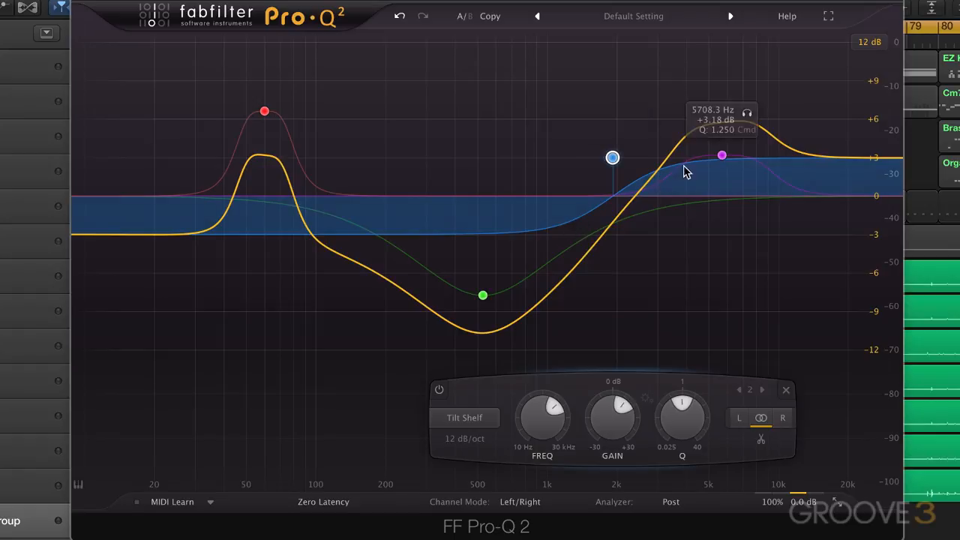
{"action": "key", "text": "space"}
{"action": "mouse_move", "coordinate": [613, 157]}
{"action": "left_mouse_down"}
{"action": "mouse_move", "coordinate": [609, 119]}
{"action": "mouse_move", "coordinate": [614, 165]}
{"action": "left_mouse_up"}
Try a 24 dB/oct slope on the blue tilt shelf during playback.
{"action": "right_click", "coordinate": [614, 165]}
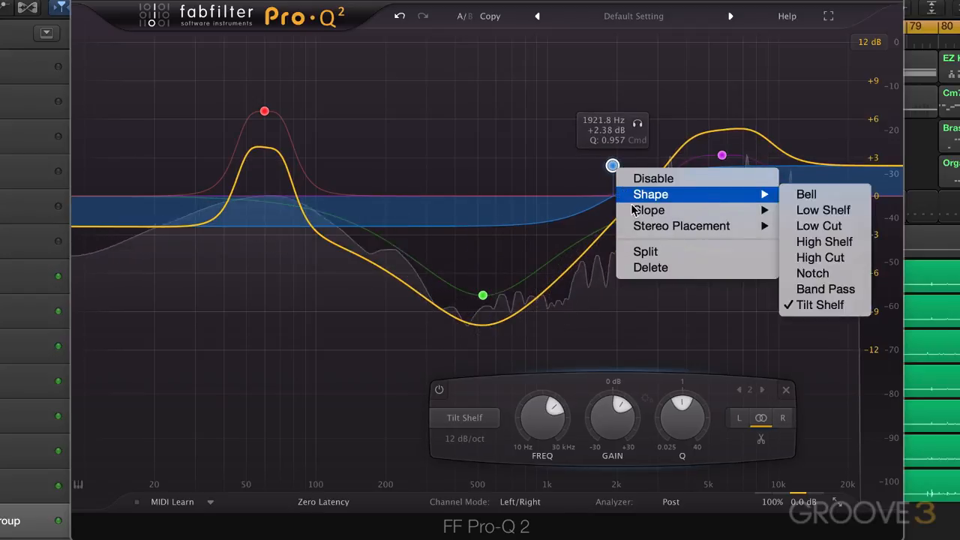
{"action": "mouse_move", "coordinate": [648, 210]}
{"action": "left_click", "coordinate": [811, 259]}
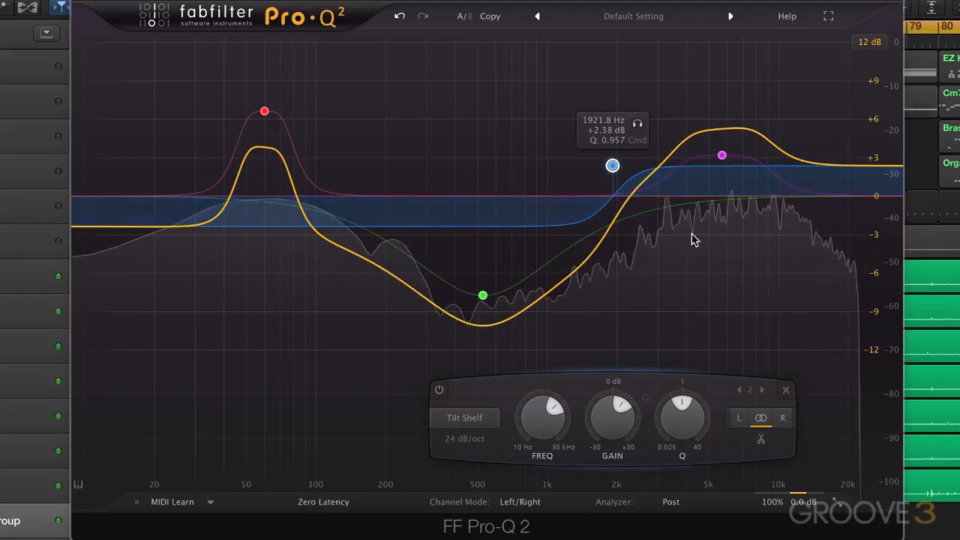
Set the tilt shelf's slope to 48 dB/oct and move the band to about 1665 Hz at +1.76 dB.
{"action": "right_click", "coordinate": [613, 166]}
{"action": "mouse_move", "coordinate": [640, 213]}
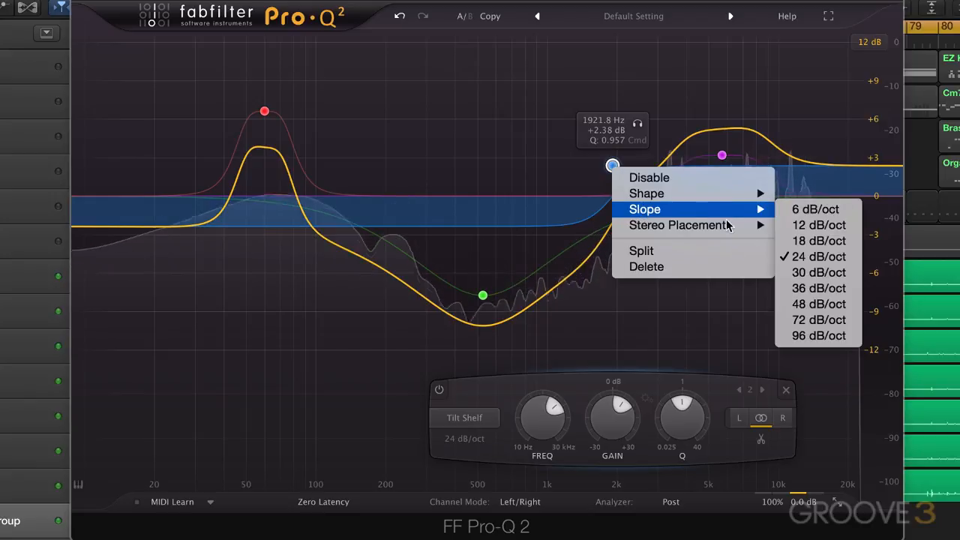
{"action": "left_click", "coordinate": [821, 305]}
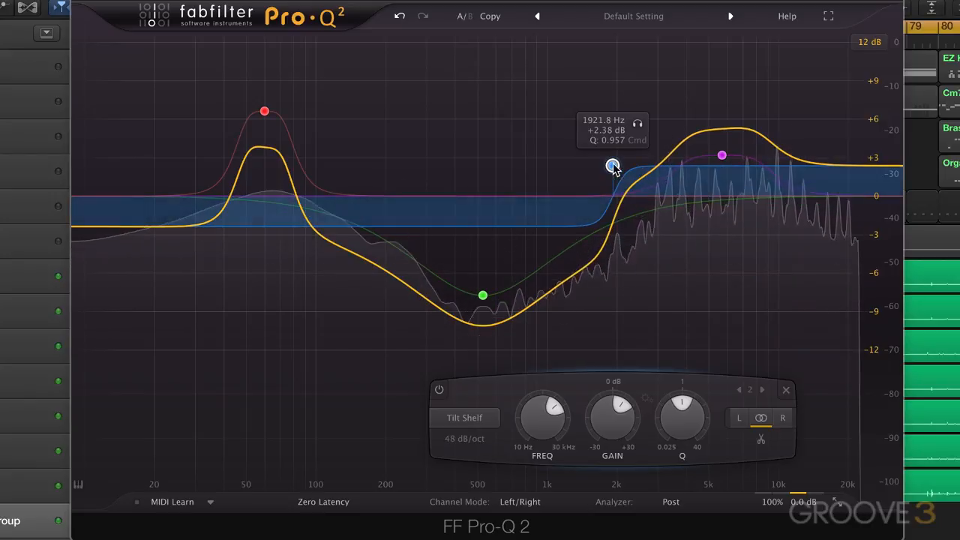
{"action": "mouse_move", "coordinate": [612, 165]}
{"action": "left_mouse_down"}
{"action": "mouse_move", "coordinate": [550, 165]}
{"action": "mouse_move", "coordinate": [598, 163]}
{"action": "mouse_move", "coordinate": [599, 174]}
{"action": "left_mouse_up"}
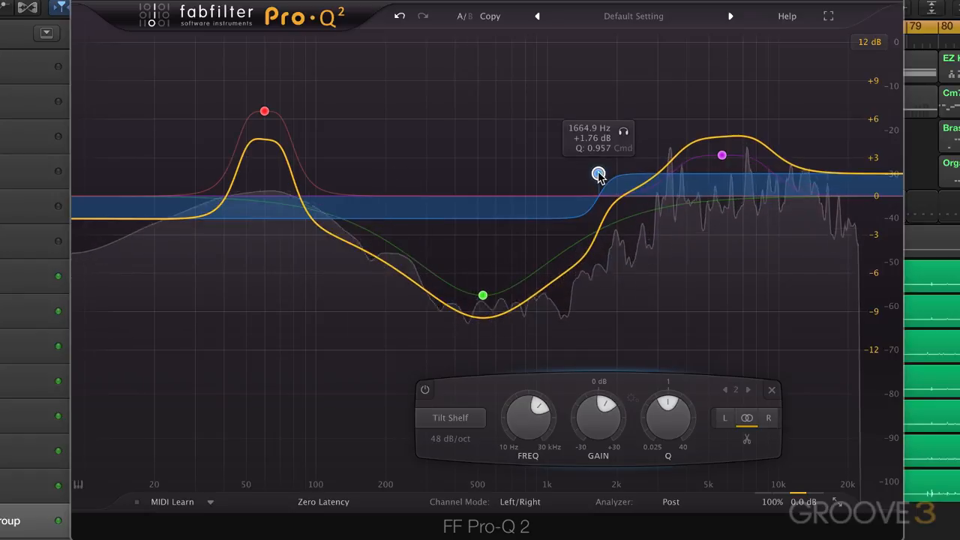
Disable and re-enable the blue tilt shelf band to compare its effect on the drums, and stop playback.
{"action": "double_click", "coordinate": [598, 174]}
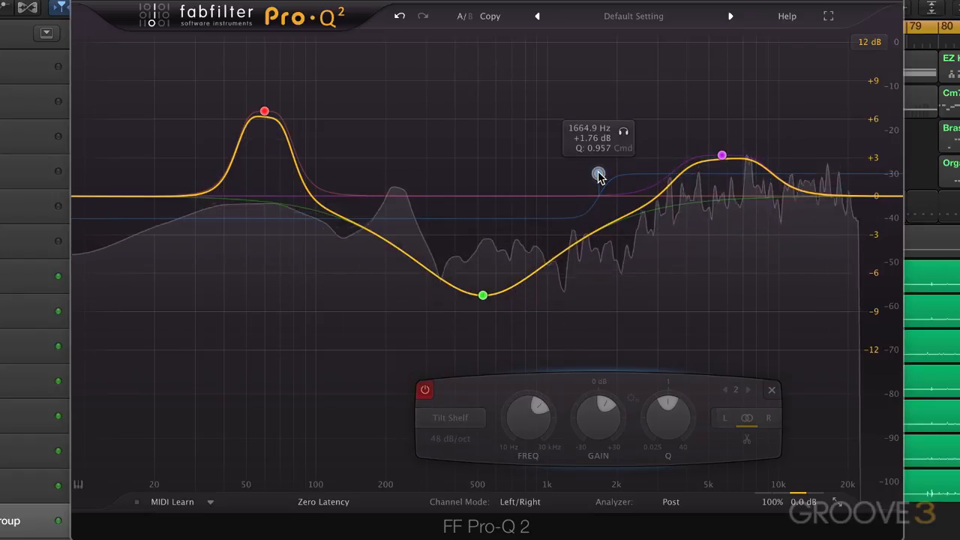
{"action": "double_click", "coordinate": [599, 174]}
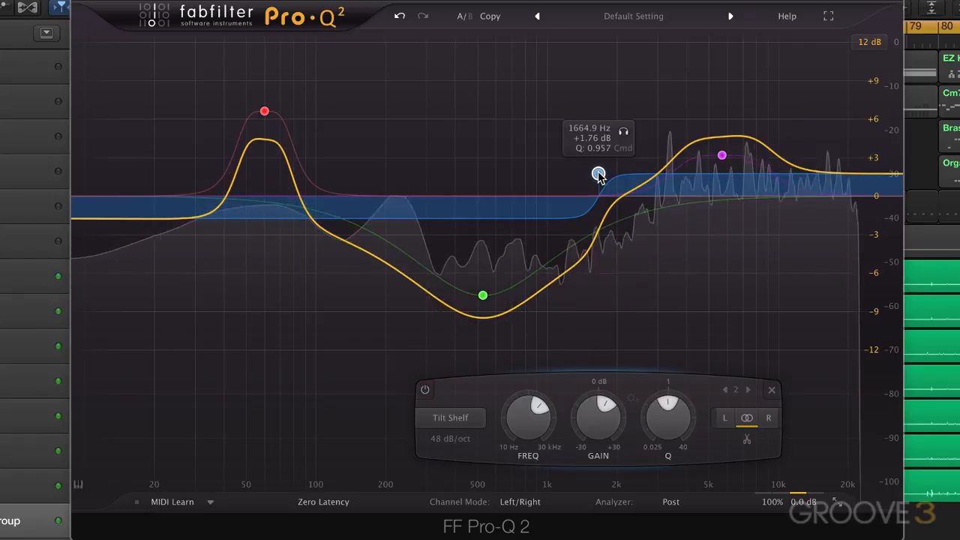
{"action": "key", "text": "space"}
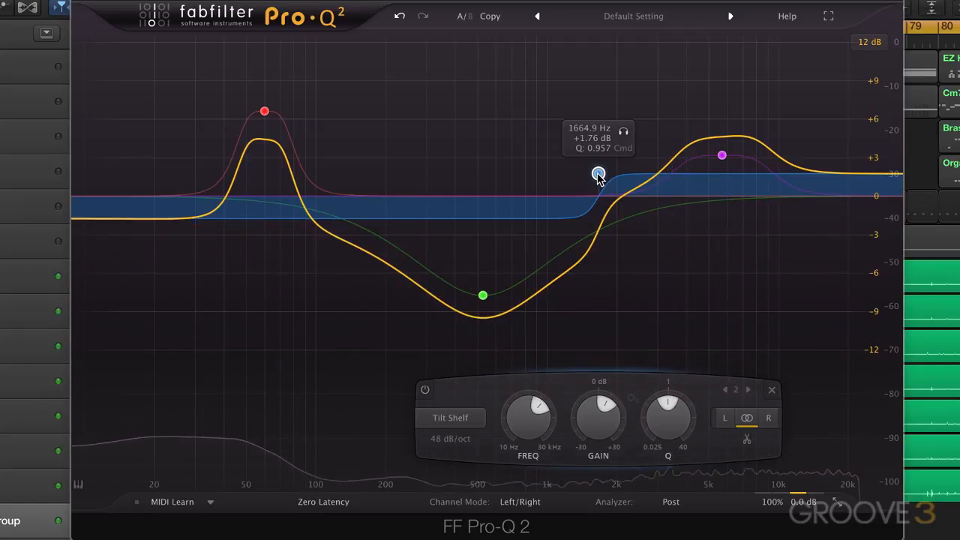
{"action": "right_click", "coordinate": [598, 174]}
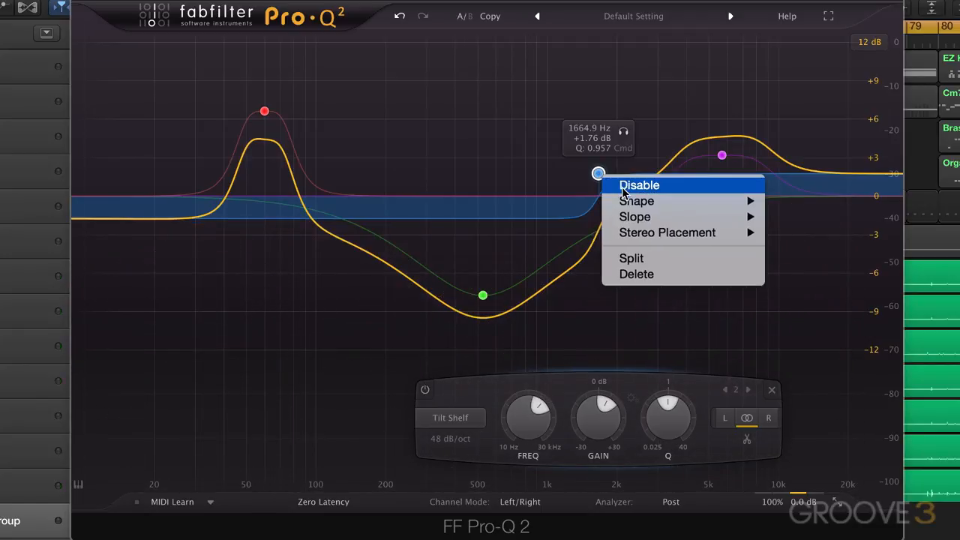
{"action": "mouse_move", "coordinate": [652, 202]}
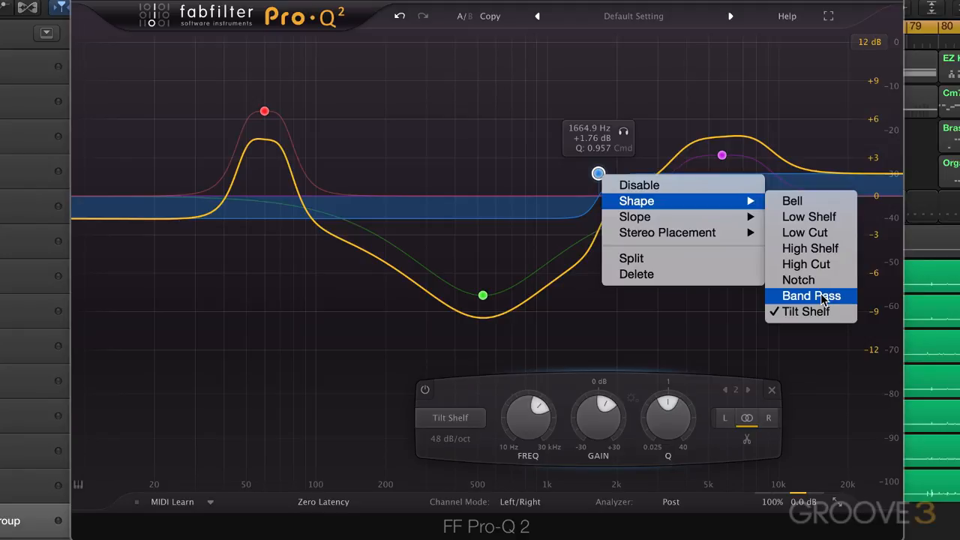
{"action": "left_click", "coordinate": [689, 109]}
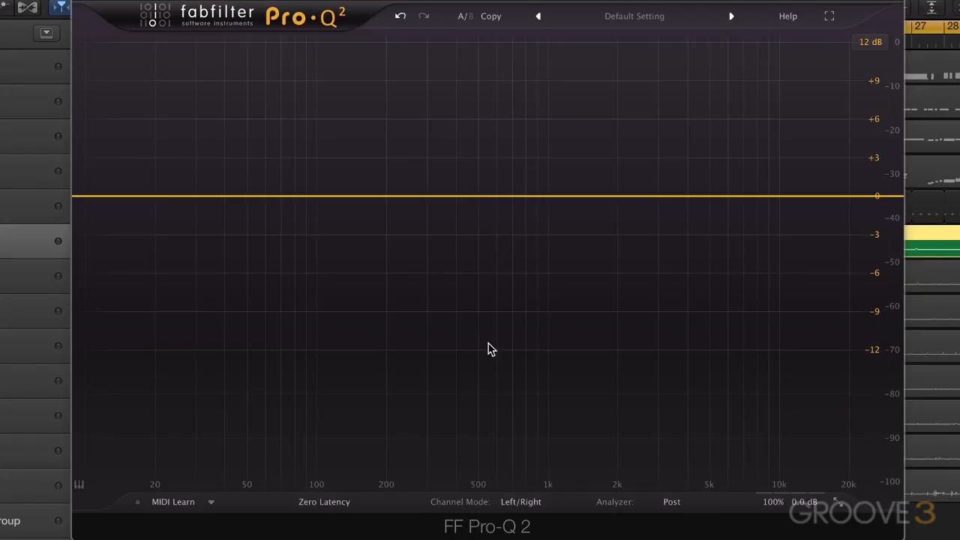
Audition the unprocessed guitar track, and add a band at about 371 Hz with the Band Pass shape.
{"action": "key", "text": "space"}
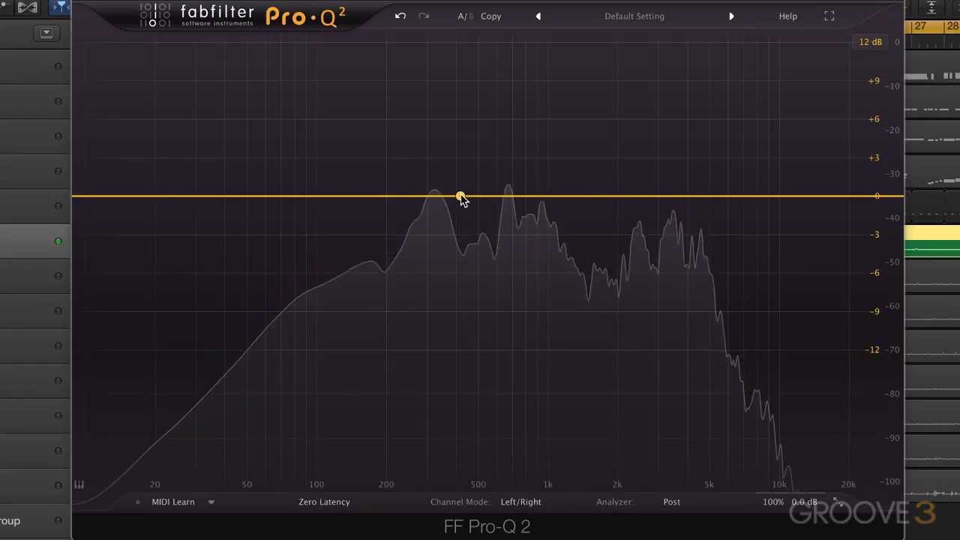
{"action": "key", "text": "space"}
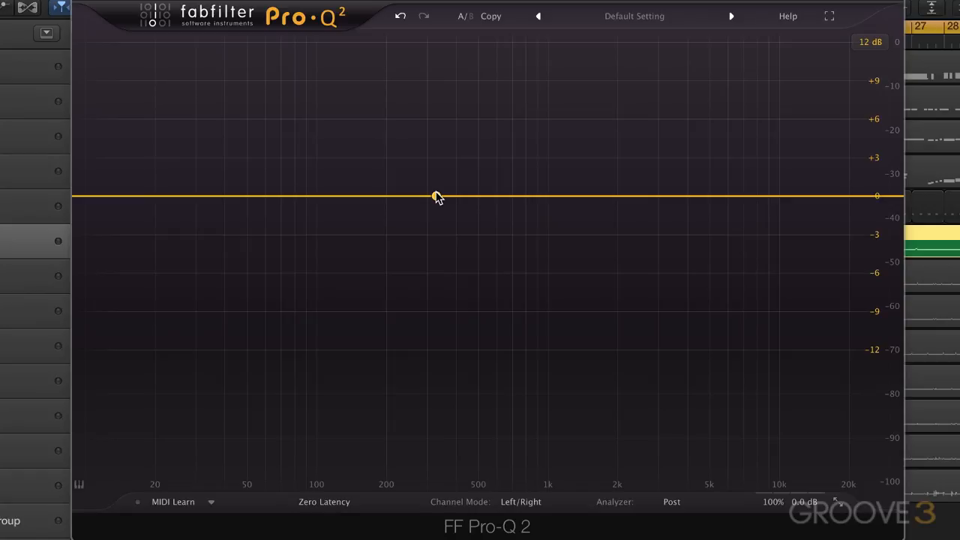
{"action": "left_click_drag", "start_coordinate": [437, 197], "coordinate": [448, 186]}
{"action": "right_click", "coordinate": [449, 186]}
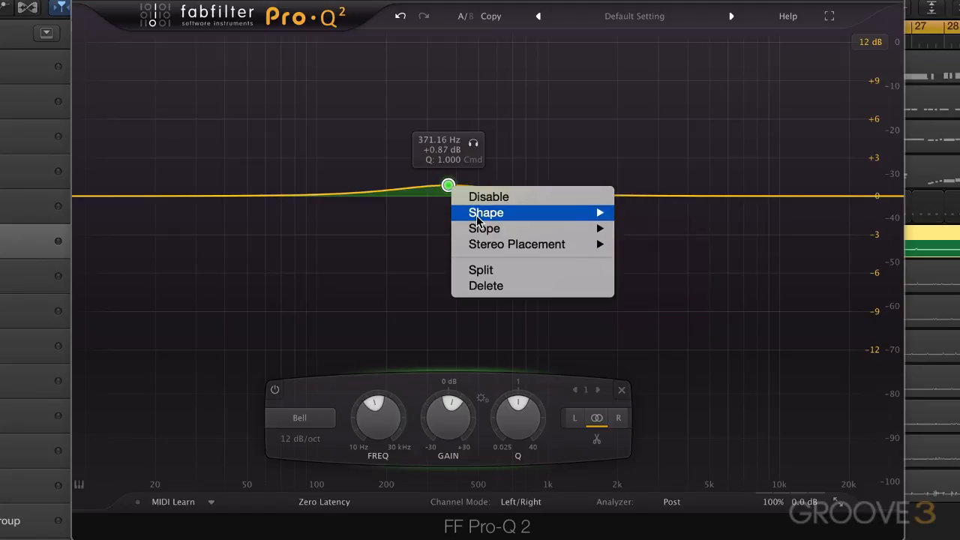
{"action": "mouse_move", "coordinate": [518, 216]}
{"action": "left_click", "coordinate": [650, 310]}
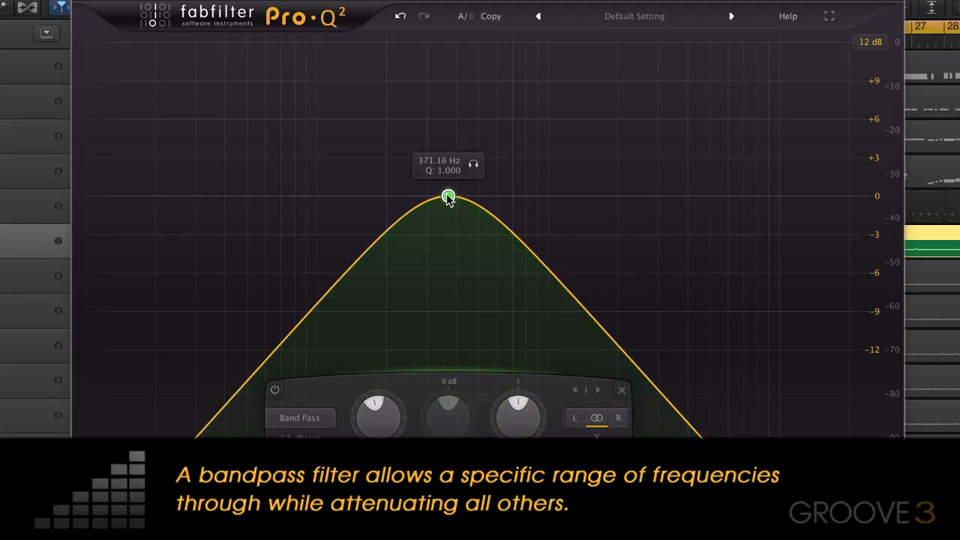
Try narrower and wider Q settings on the band pass filter, and move it to about 594 Hz with Q about 0.62 during playback.
{"action": "scroll", "coordinate": [445, 218], "scroll_direction": "up", "scroll_amount": 3}
{"action": "scroll", "coordinate": [440, 249], "scroll_direction": "down", "scroll_amount": 8}
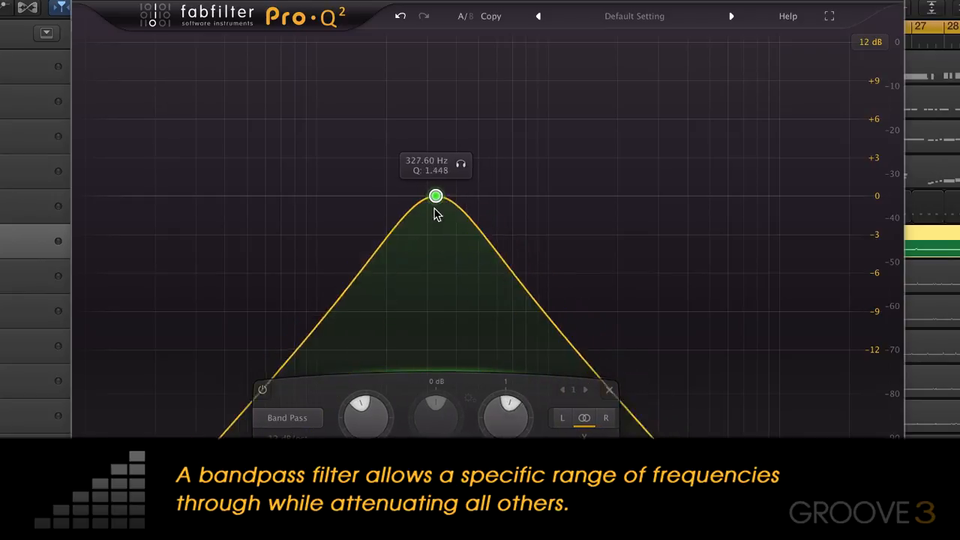
{"action": "scroll", "coordinate": [435, 158], "scroll_direction": "up", "scroll_amount": 6}
{"action": "scroll", "coordinate": [421, 210], "scroll_direction": "down", "scroll_amount": 5}
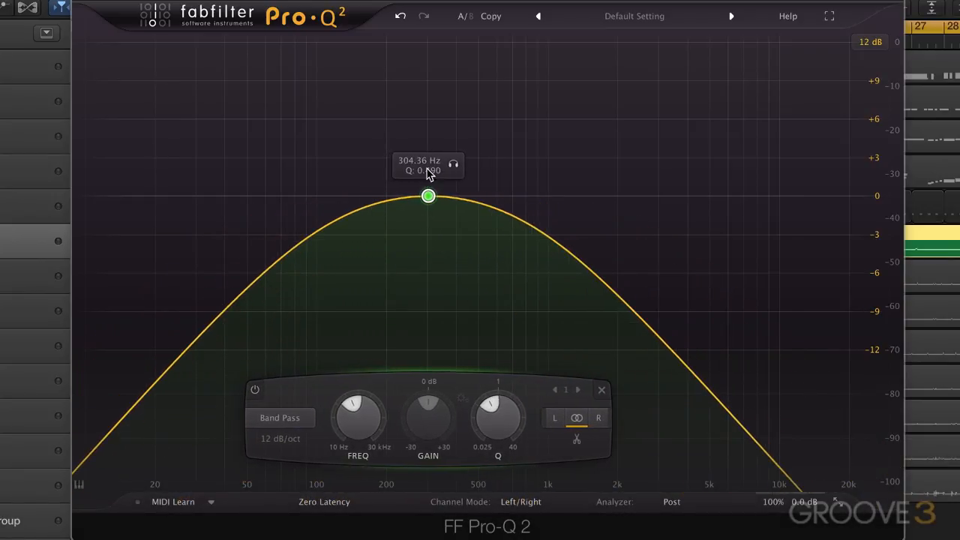
{"action": "scroll", "coordinate": [433, 162], "scroll_direction": "up", "scroll_amount": 3}
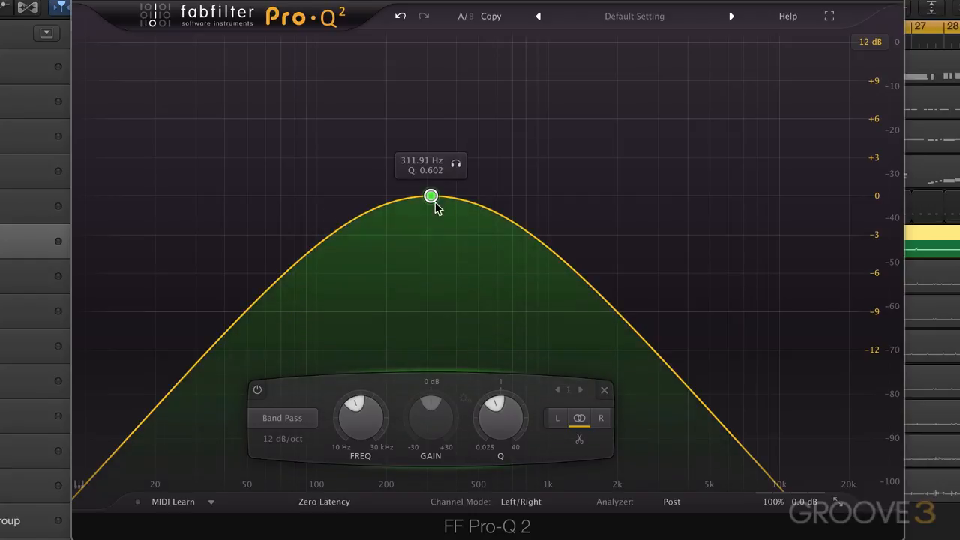
{"action": "left_click_drag", "start_coordinate": [431, 197], "coordinate": [495, 197]}
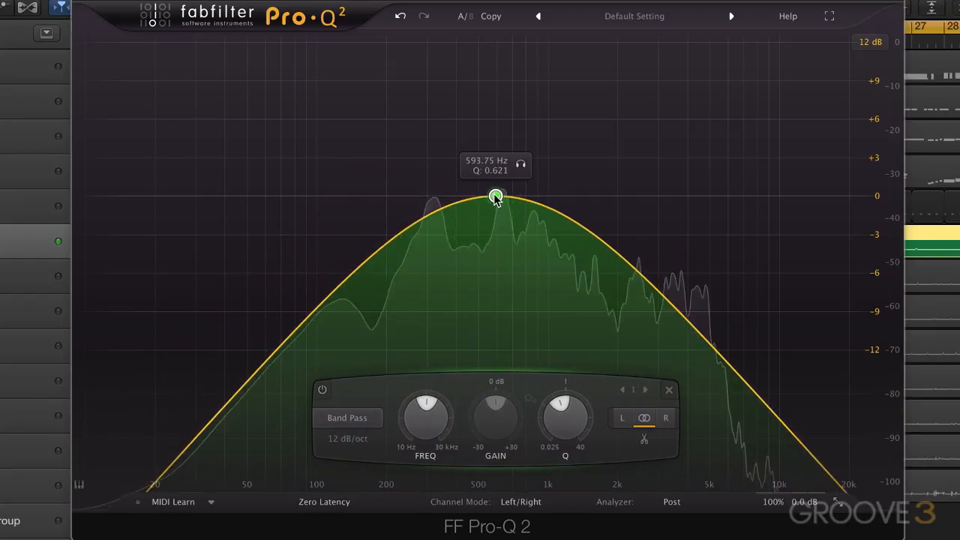
Set the band pass filter's slope to 48 dB/oct during playback.
{"action": "right_click", "coordinate": [495, 196]}
{"action": "mouse_move", "coordinate": [516, 241]}
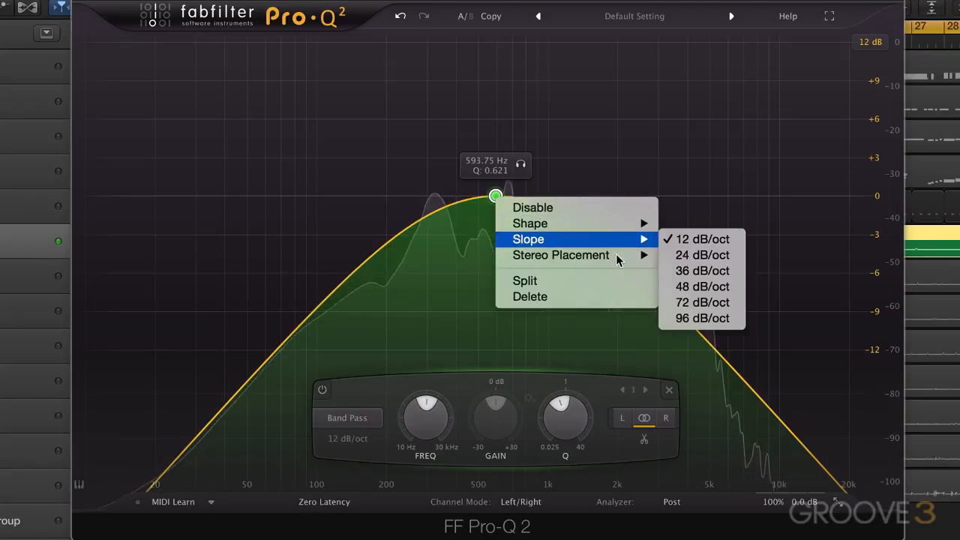
{"action": "left_click", "coordinate": [698, 285]}
Sweep the band pass filter from about 246 Hz to 606 Hz, and settle it at about 519 Hz with Q about 0.385.
{"action": "left_click_drag", "start_coordinate": [495, 197], "coordinate": [405, 152]}
{"action": "scroll", "coordinate": [399, 206], "scroll_direction": "up", "scroll_amount": 5}
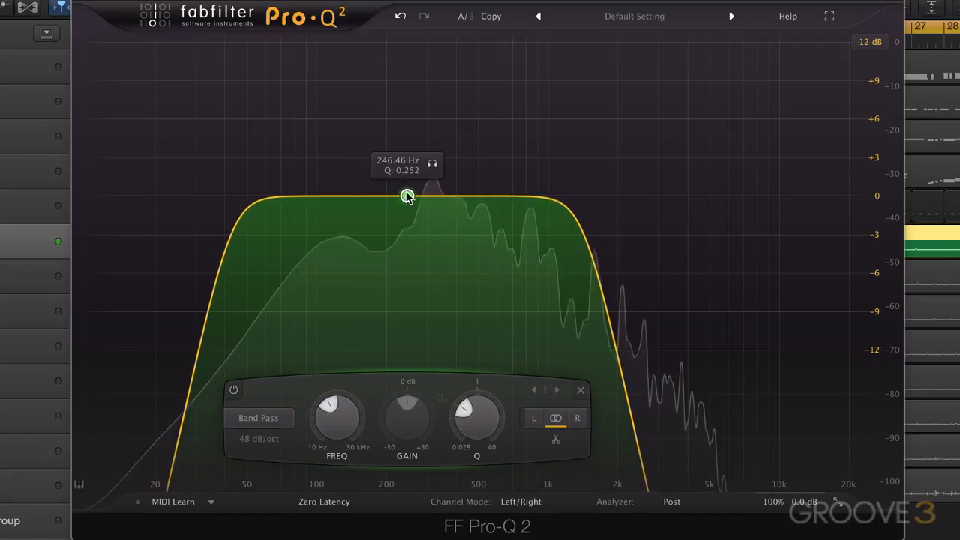
{"action": "left_click_drag", "start_coordinate": [407, 196], "coordinate": [497, 203]}
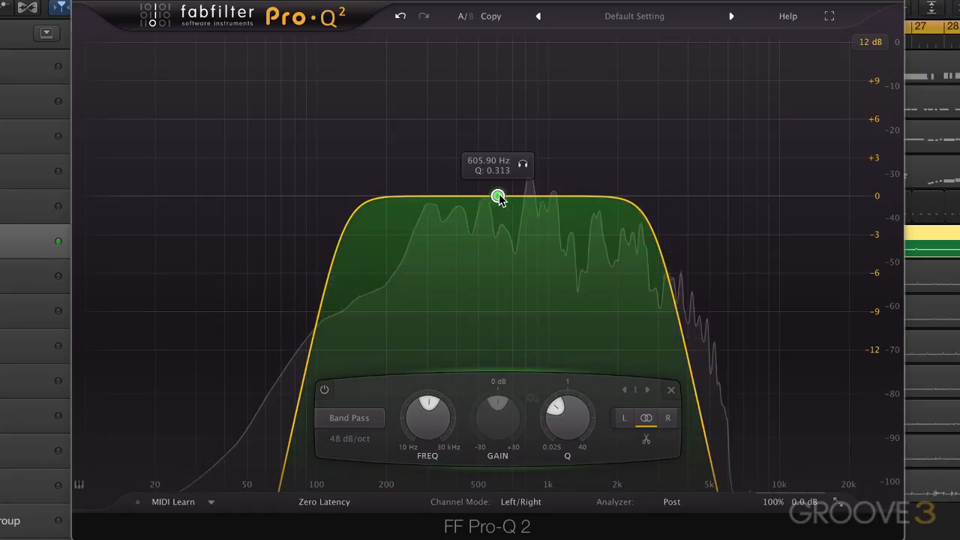
{"action": "left_click_drag", "start_coordinate": [498, 196], "coordinate": [482, 213]}
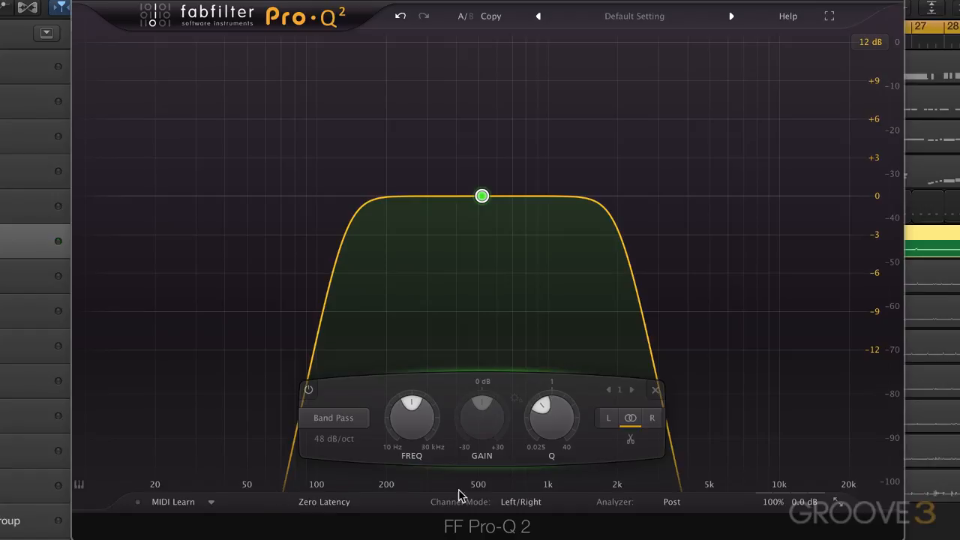
{"action": "left_click", "coordinate": [667, 502]}
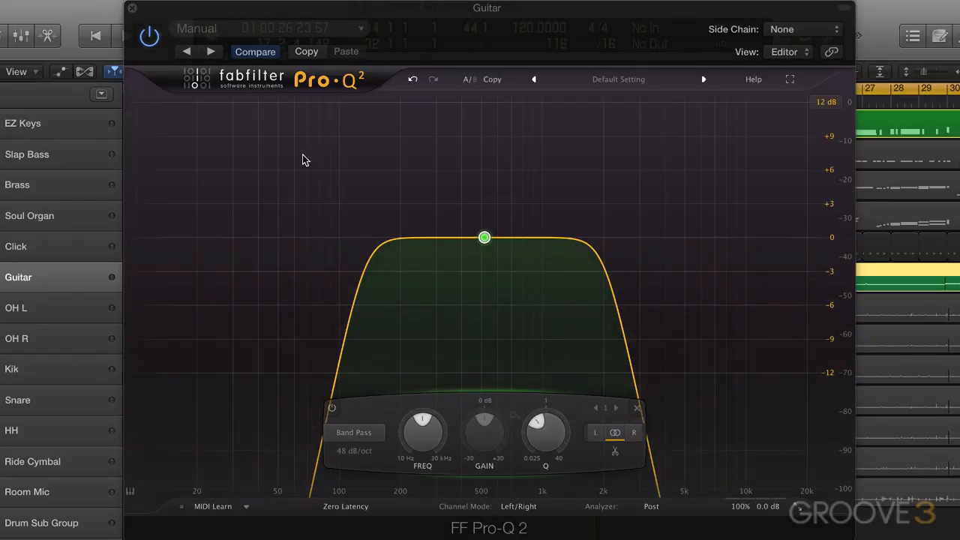
Play the guitar together with the EZ Keys track, and narrow the band pass filter's Q to about 0.396.
{"action": "key", "text": "space"}
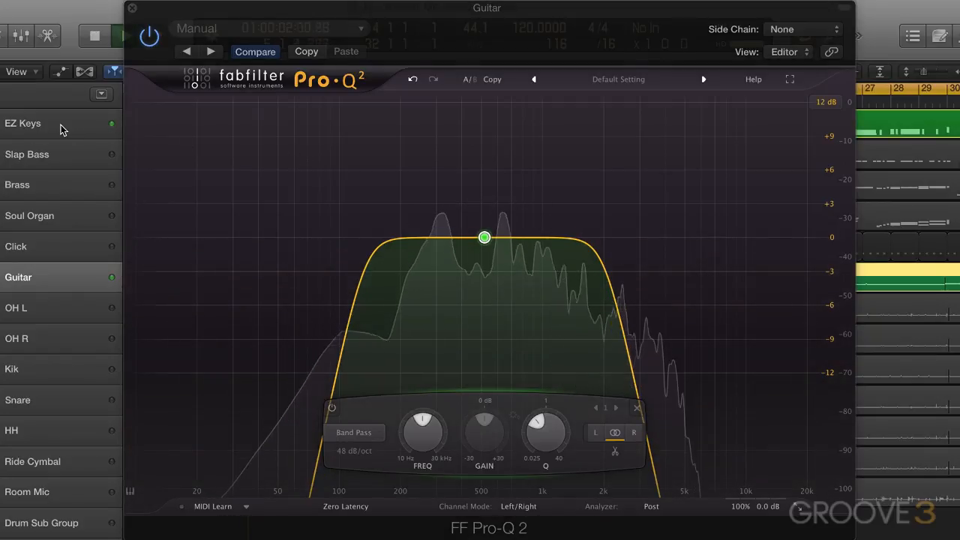
{"action": "mouse_move", "coordinate": [488, 248]}
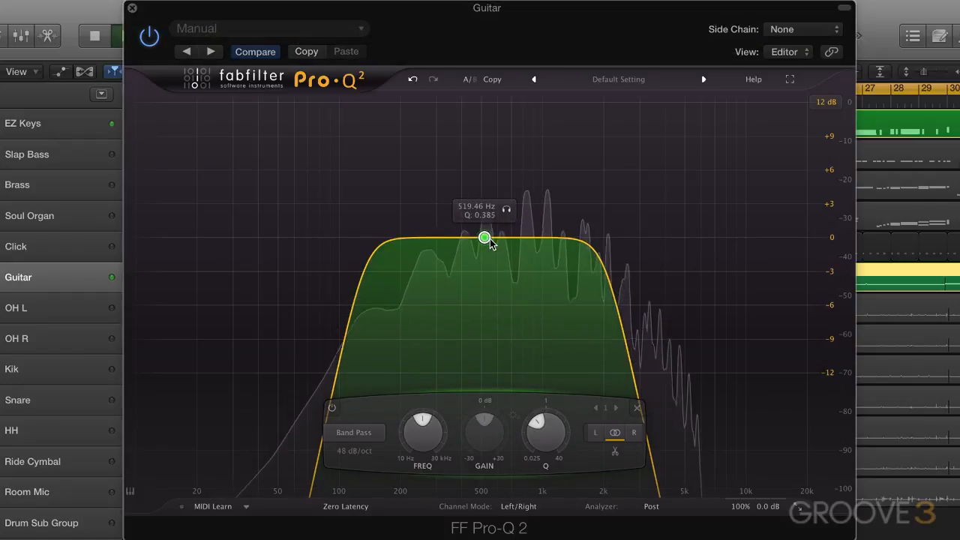
{"action": "scroll", "coordinate": [489, 239], "scroll_direction": "up", "scroll_amount": 1}
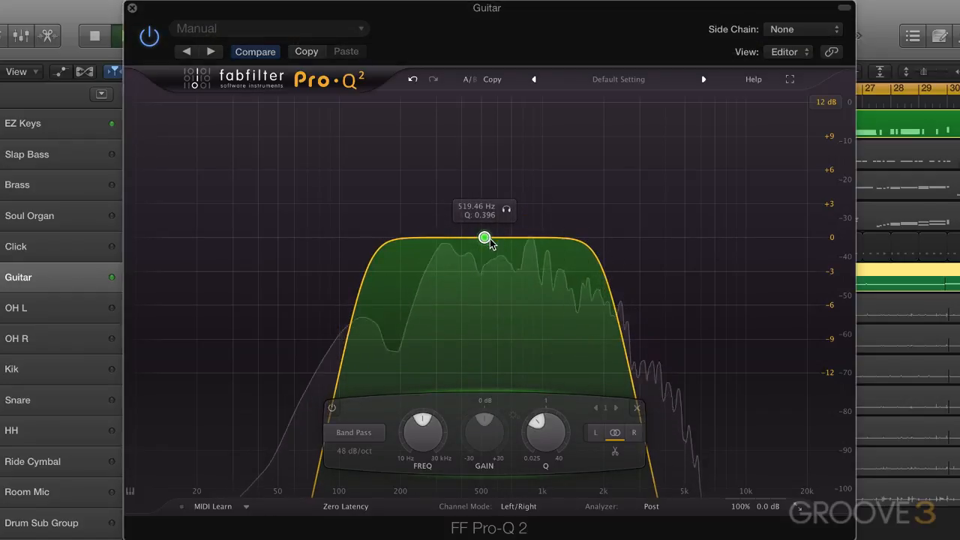
Bypass and re-enable the whole equalizer to compare its effect on the guitar, and stop playback with EZ Keys no longer soloed.
{"action": "left_click", "coordinate": [150, 37]}
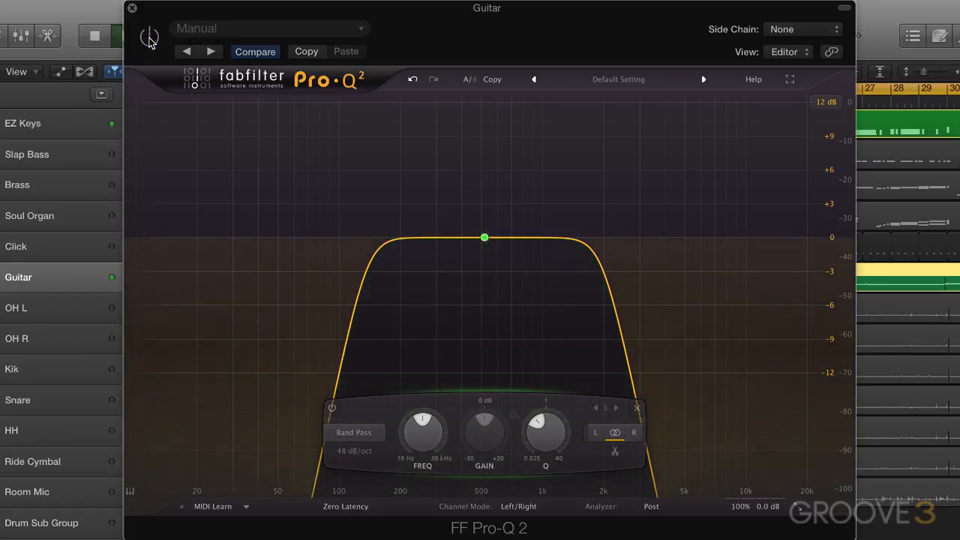
{"action": "left_click", "coordinate": [150, 37]}
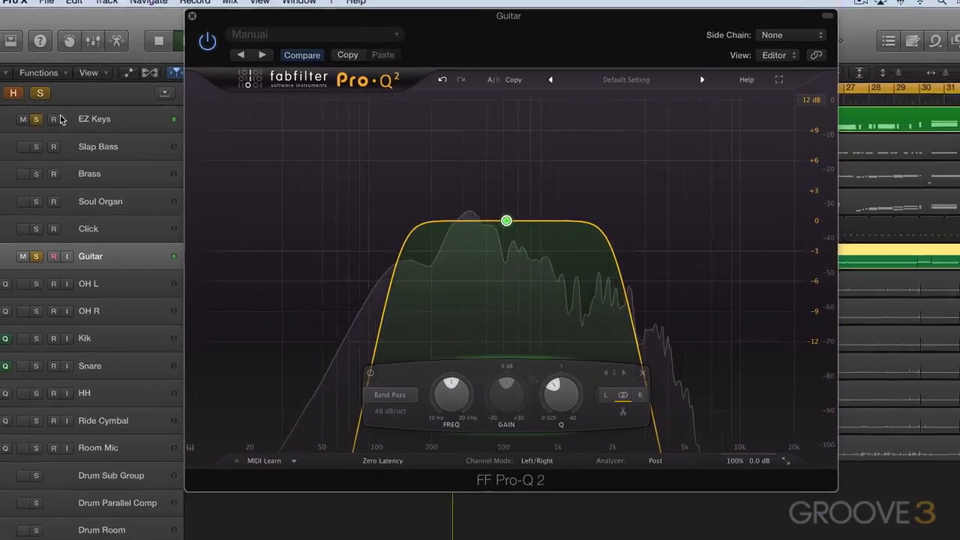
{"action": "key", "text": "space"}
{"action": "left_click", "coordinate": [36, 119]}
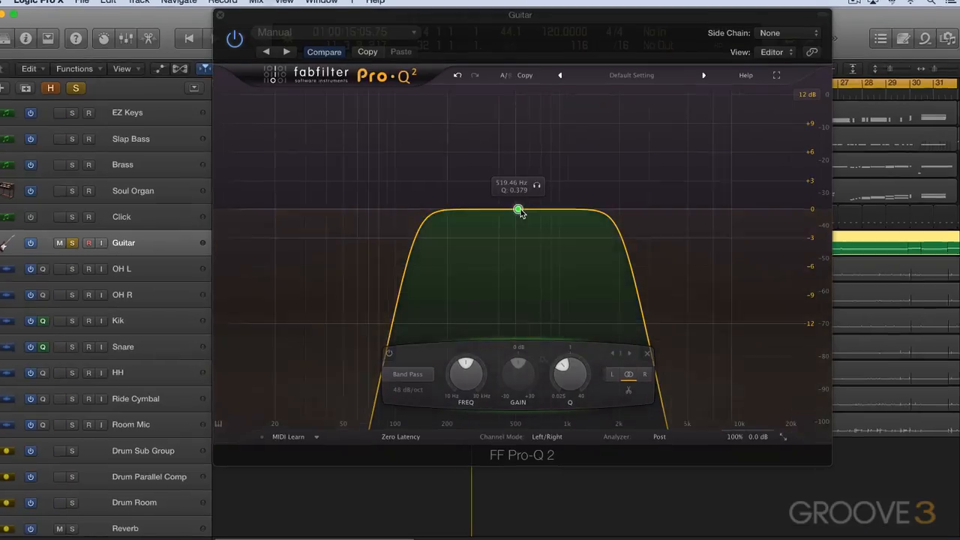
Set the guitar's band pass slope to 96 dB/oct.
{"action": "right_click", "coordinate": [521, 211]}
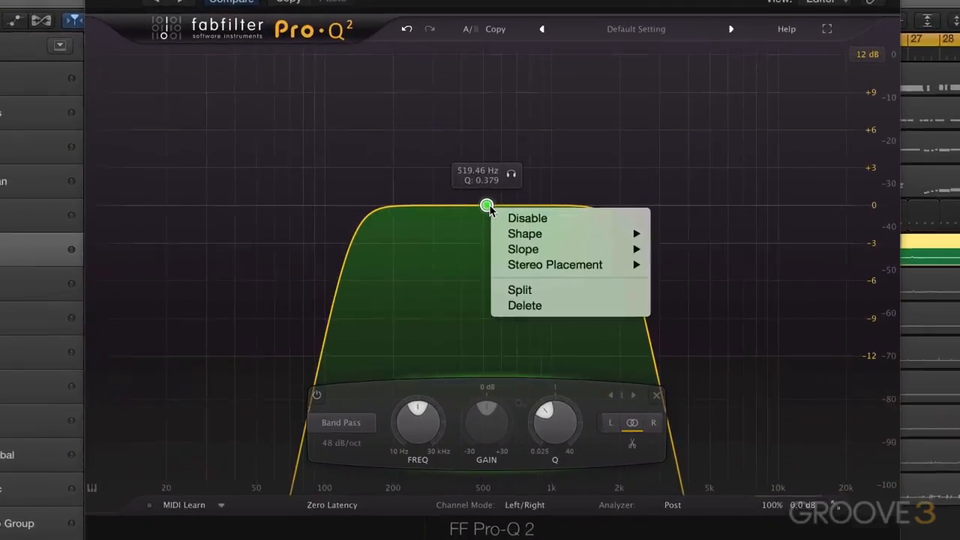
{"action": "mouse_move", "coordinate": [615, 243]}
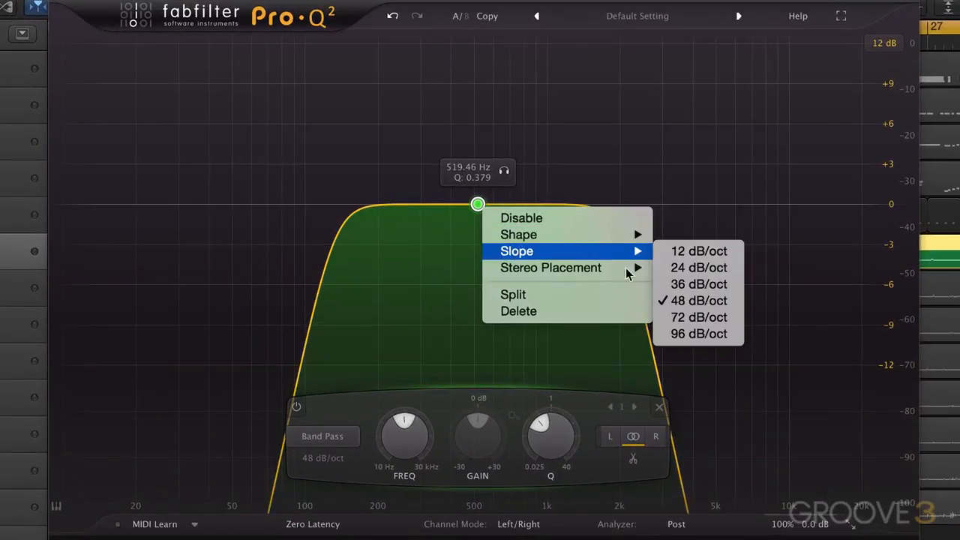
{"action": "left_click", "coordinate": [710, 336]}
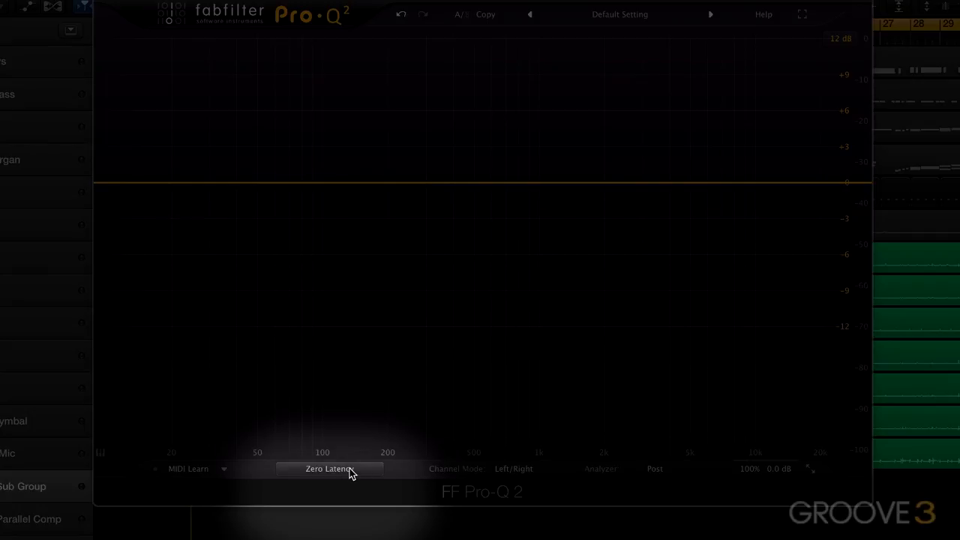
On the drum sub group's equalizer, set the processing mode to Natural Phase and the channel mode to Mid/Side.
{"action": "left_click", "coordinate": [350, 471]}
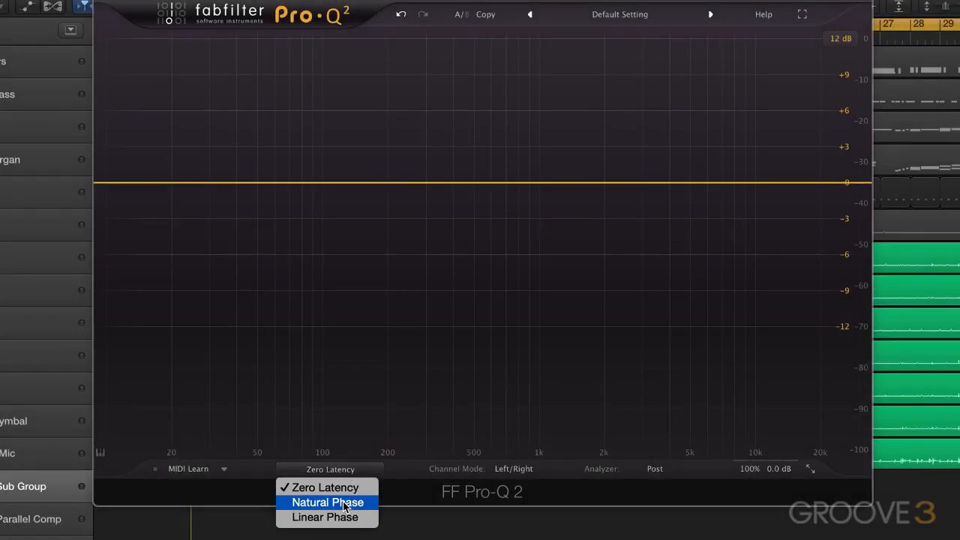
{"action": "left_click", "coordinate": [347, 492]}
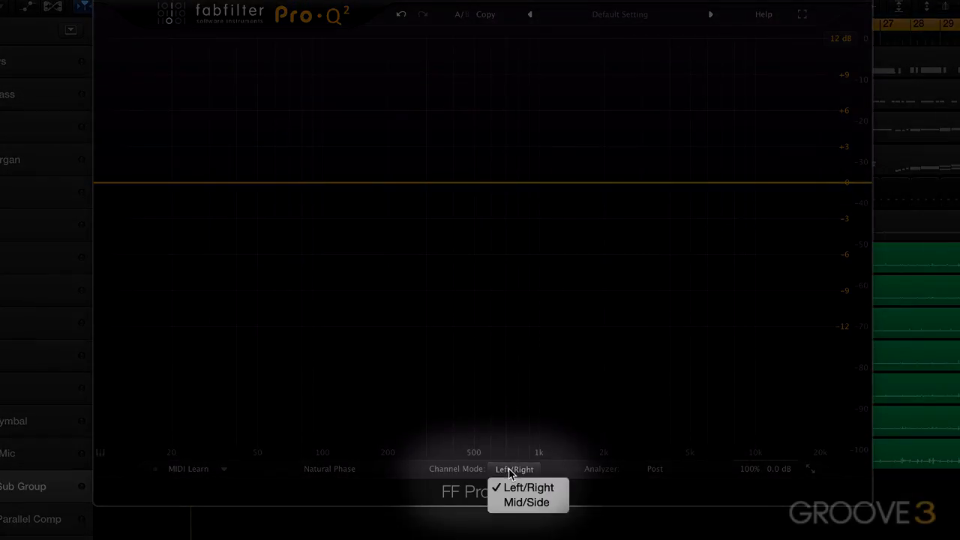
{"action": "left_click", "coordinate": [518, 501]}
Add bell bands at about 56 Hz (+3.56 dB), 4499 Hz (+4.23 dB) and 498 Hz (-4.39 dB) while the drums play.
{"action": "left_click_drag", "start_coordinate": [279, 182], "coordinate": [268, 140]}
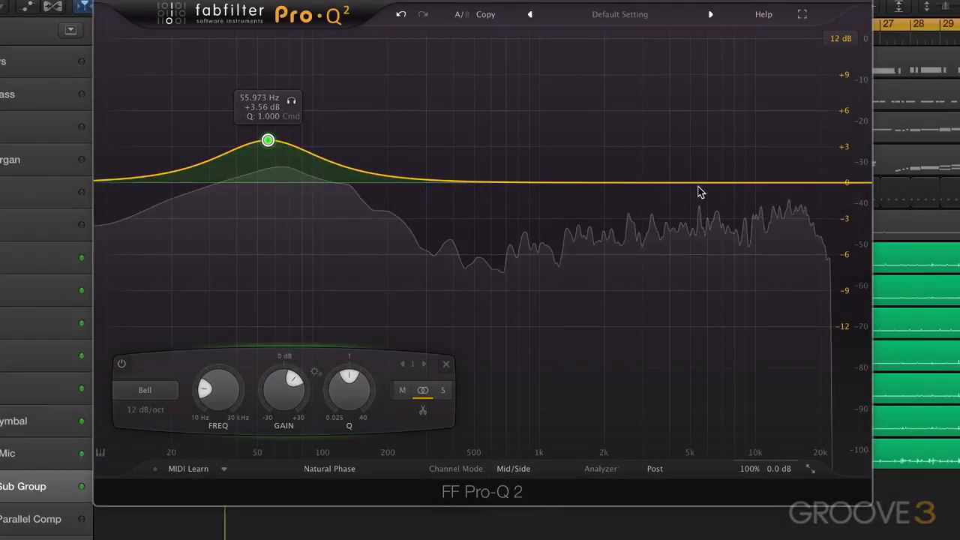
{"action": "left_click_drag", "start_coordinate": [679, 185], "coordinate": [680, 132]}
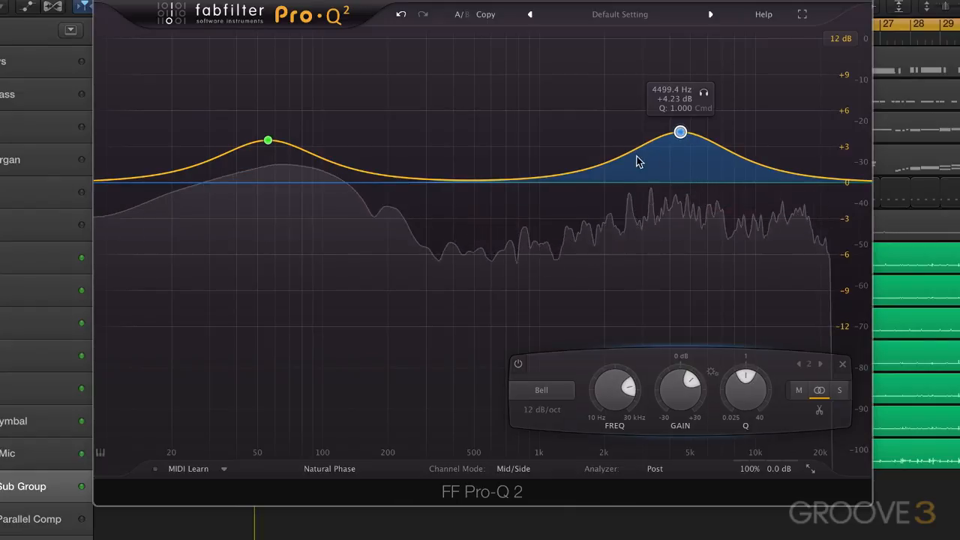
{"action": "left_click_drag", "start_coordinate": [496, 184], "coordinate": [474, 237]}
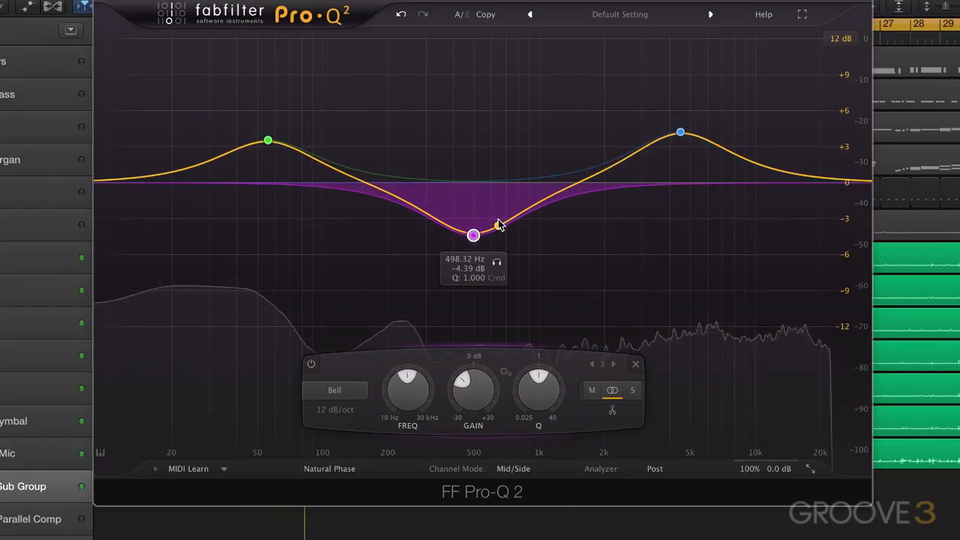
Split the low bell band into mid and side bands, and lower the side band to about -2.84 dB at 50 Hz.
{"action": "left_click", "coordinate": [267, 141]}
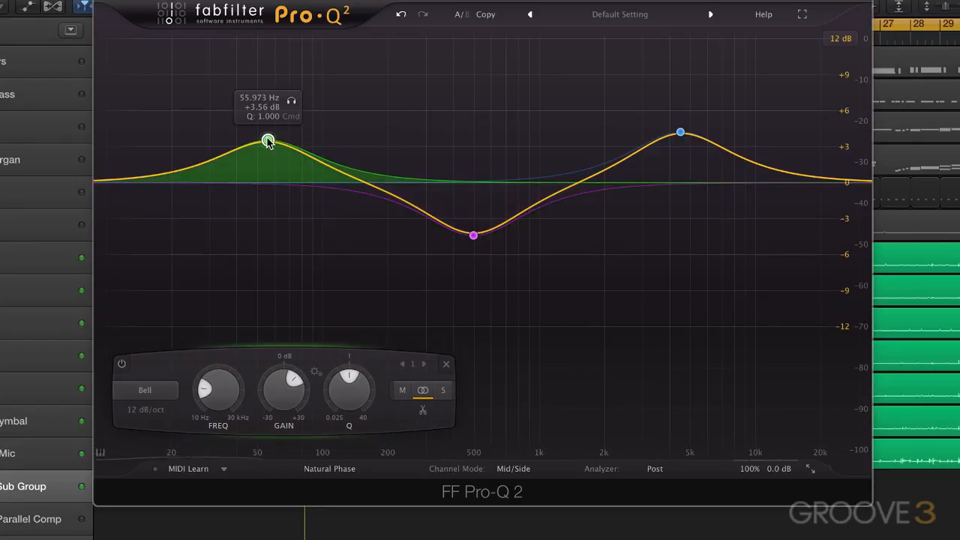
{"action": "left_click", "coordinate": [422, 411]}
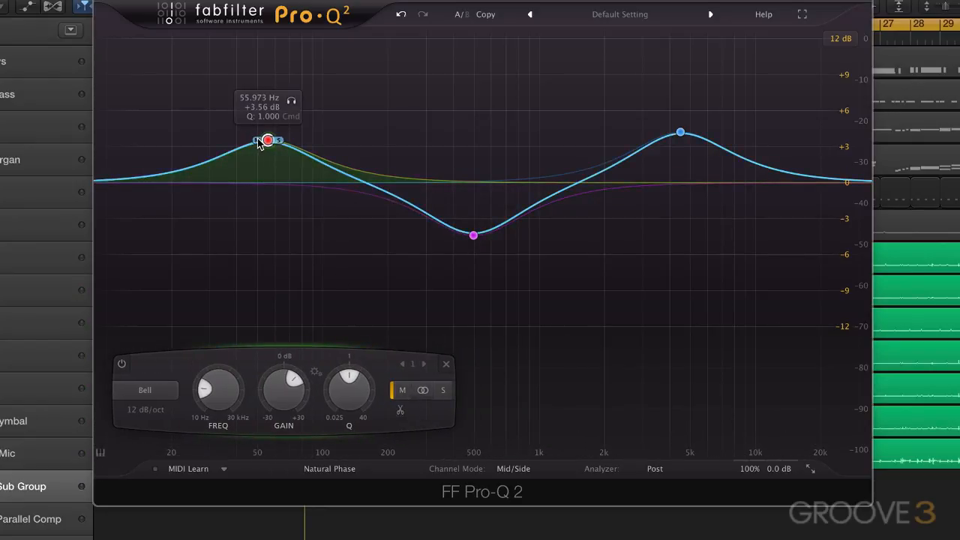
{"action": "left_click_drag", "start_coordinate": [276, 148], "coordinate": [272, 208]}
{"action": "left_click", "coordinate": [270, 140]}
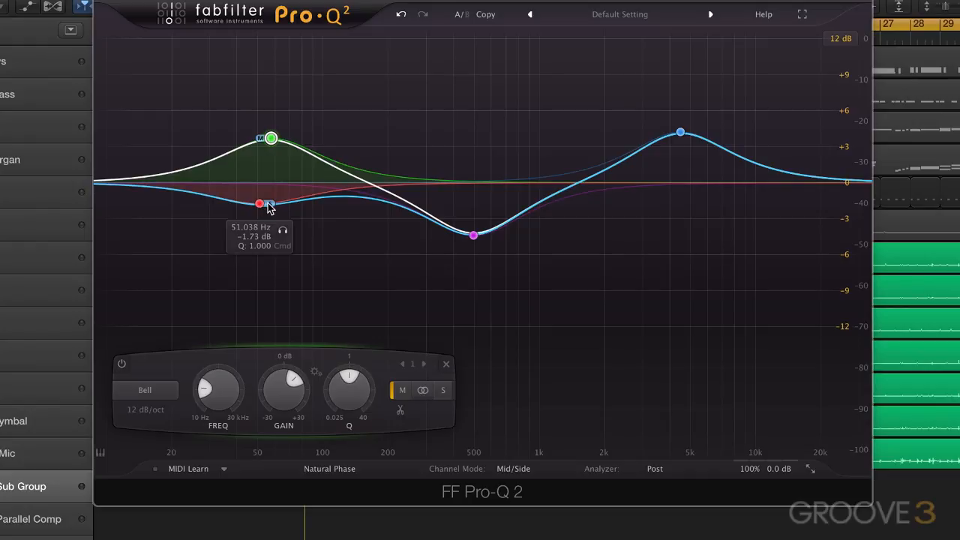
{"action": "left_click_drag", "start_coordinate": [270, 209], "coordinate": [268, 219]}
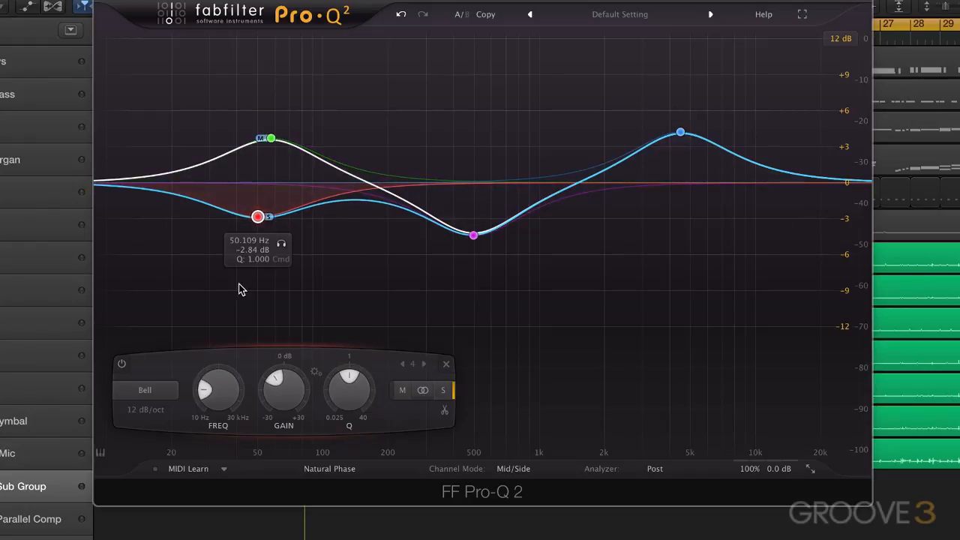
Play the drums, split the 4499 Hz bell into mid and side bands, and pull the mid band down to about -3 dB.
{"action": "key", "text": "space"}
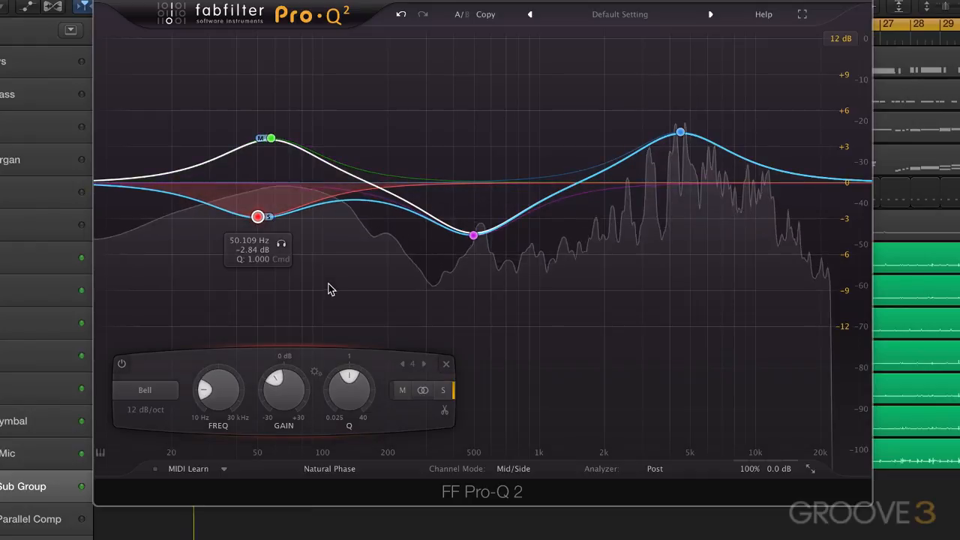
{"action": "left_click", "coordinate": [680, 134]}
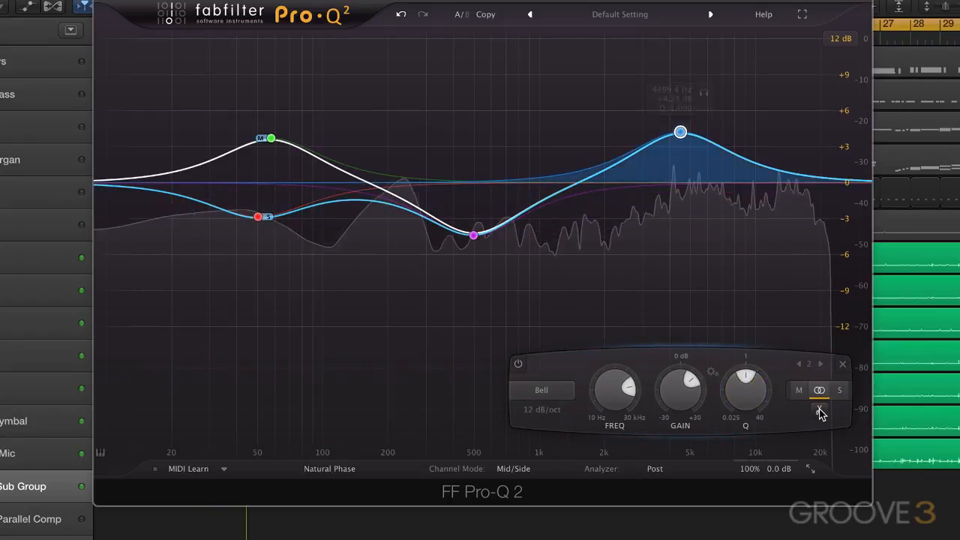
{"action": "left_click", "coordinate": [799, 390]}
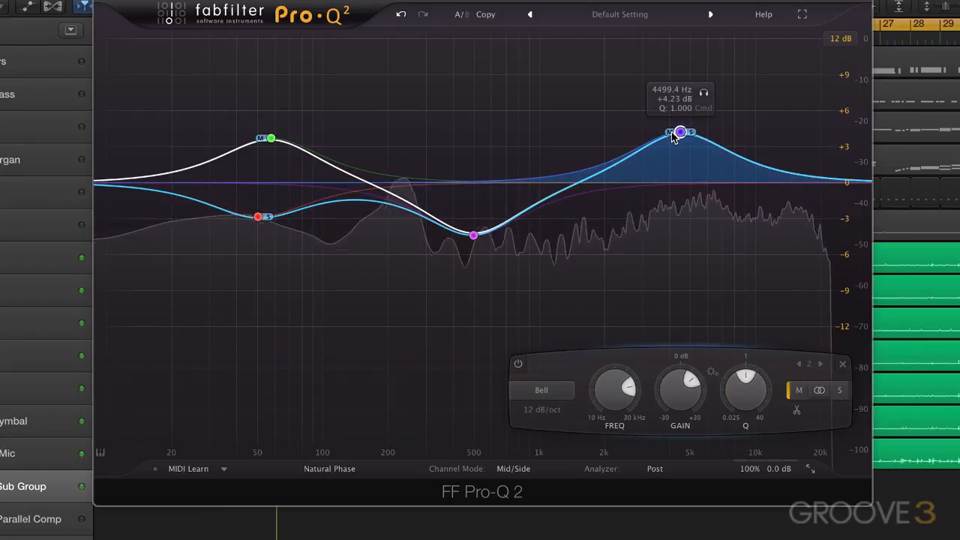
{"action": "left_click_drag", "start_coordinate": [673, 137], "coordinate": [678, 216]}
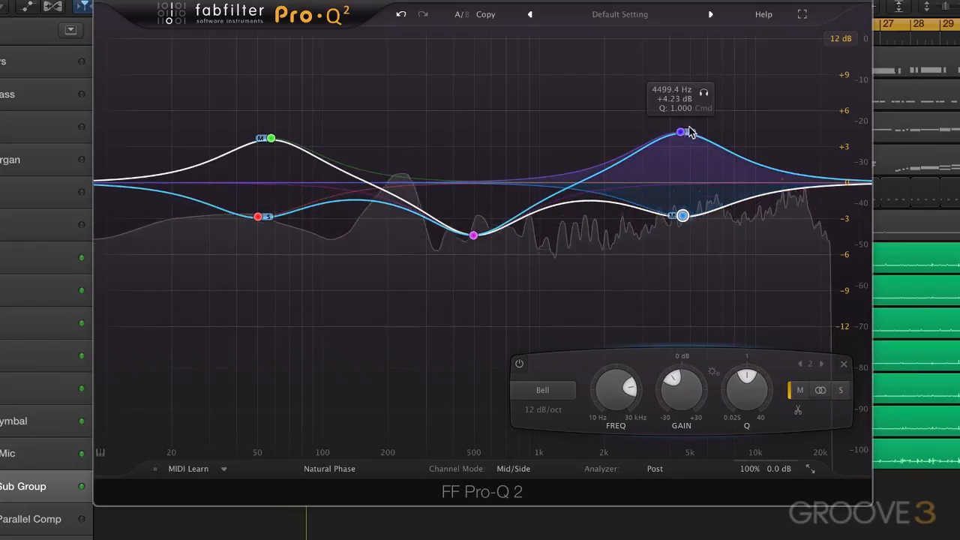
Raise the high side band to about +6 dB near 5 kHz, and set the midrange bell to -4.87 dB at 464.80 Hz.
{"action": "left_click_drag", "start_coordinate": [688, 130], "coordinate": [691, 112]}
{"action": "left_click_drag", "start_coordinate": [474, 234], "coordinate": [467, 241]}
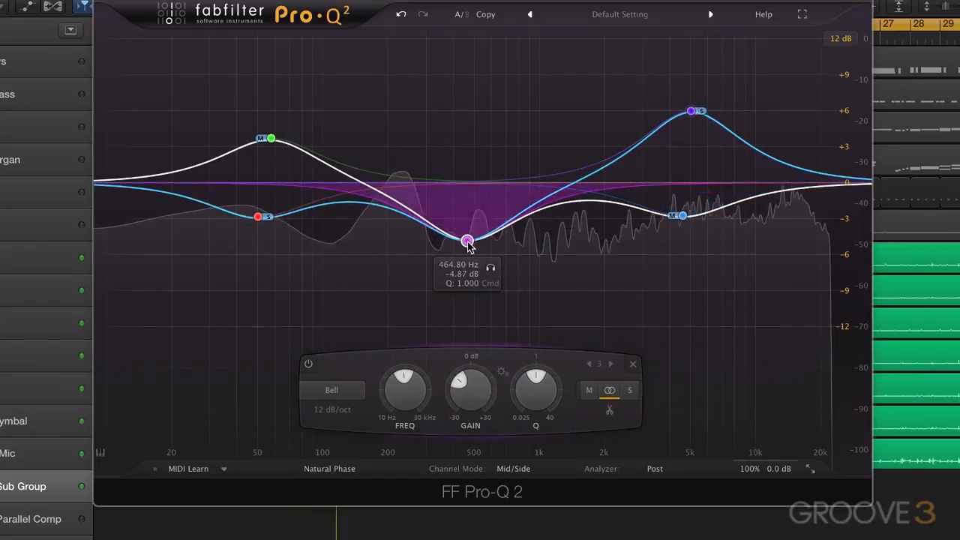
{"action": "left_click", "coordinate": [270, 139]}
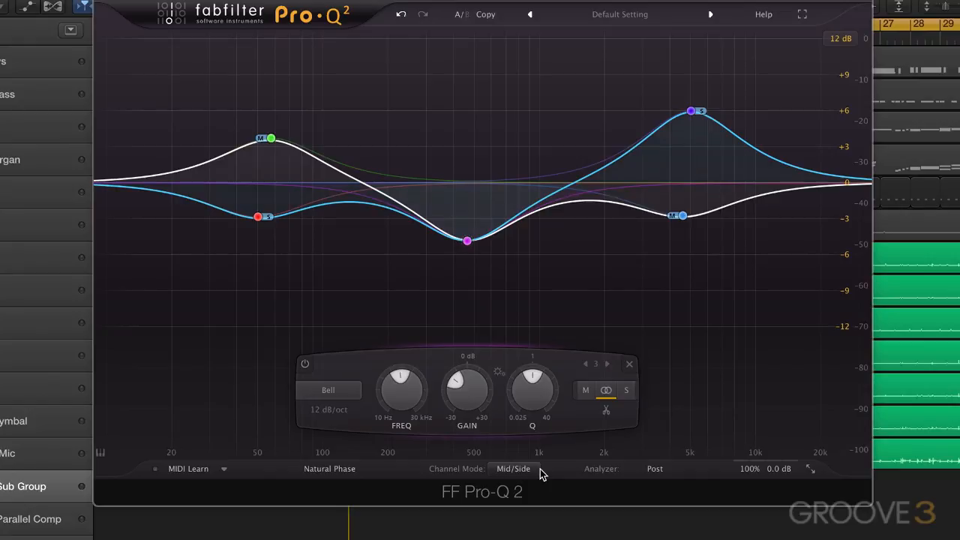
Play the drums while switching the channel mode to Left/Right and back to Mid/Side for comparison, and stop playback.
{"action": "key", "text": "space"}
{"action": "left_click", "coordinate": [512, 468]}
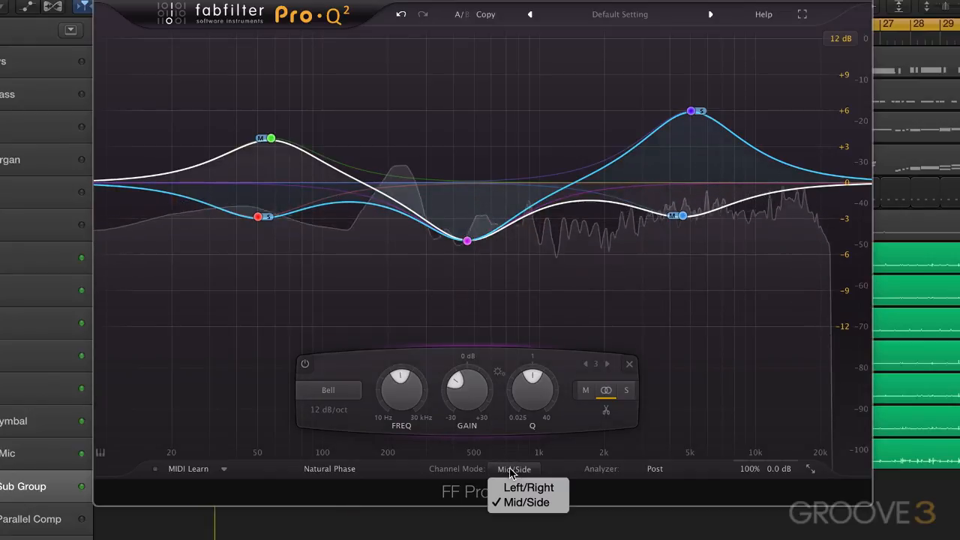
{"action": "left_click", "coordinate": [514, 487]}
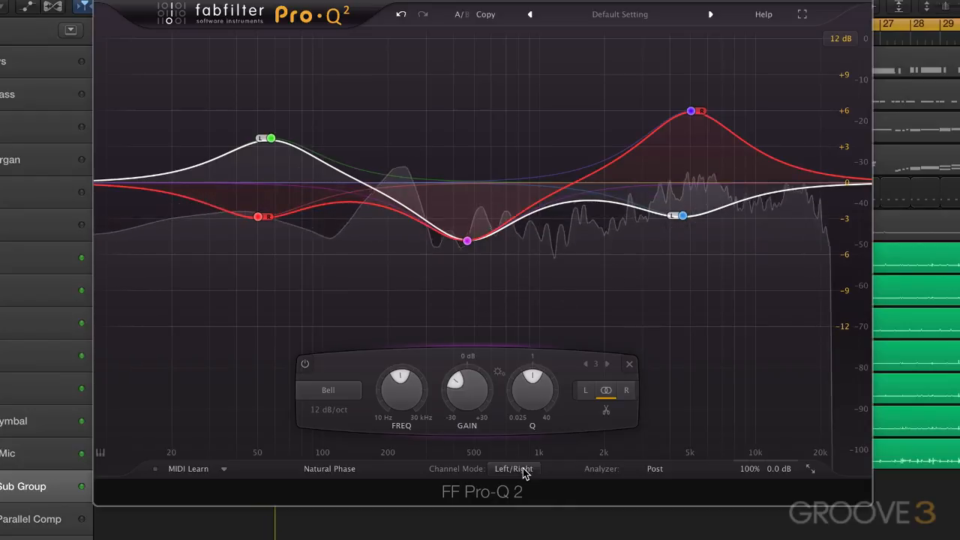
{"action": "left_click", "coordinate": [523, 468]}
{"action": "left_click", "coordinate": [530, 507]}
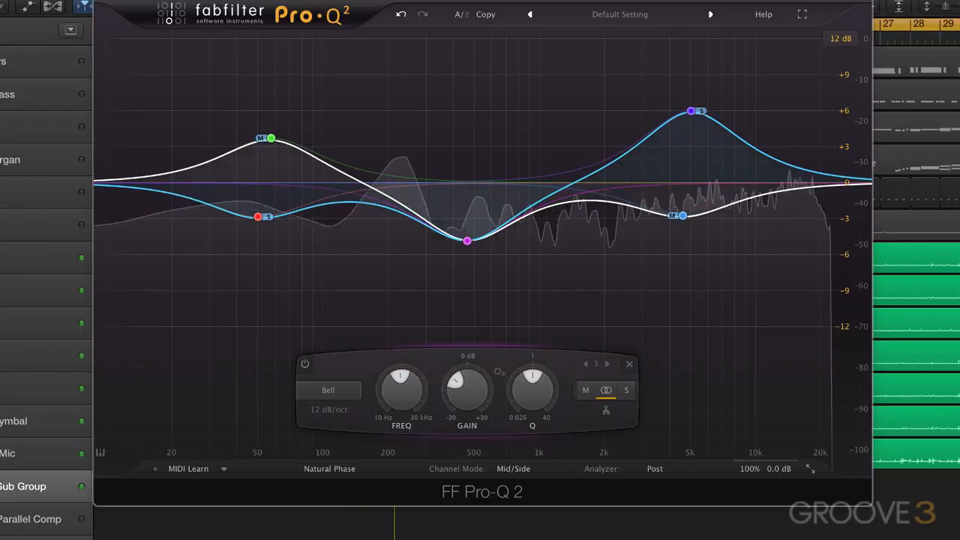
{"action": "key", "text": "space"}
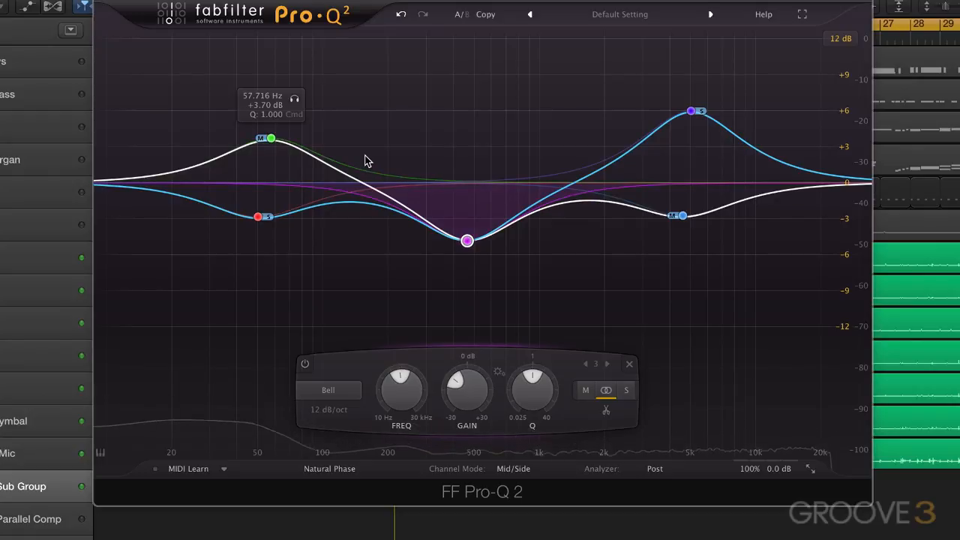